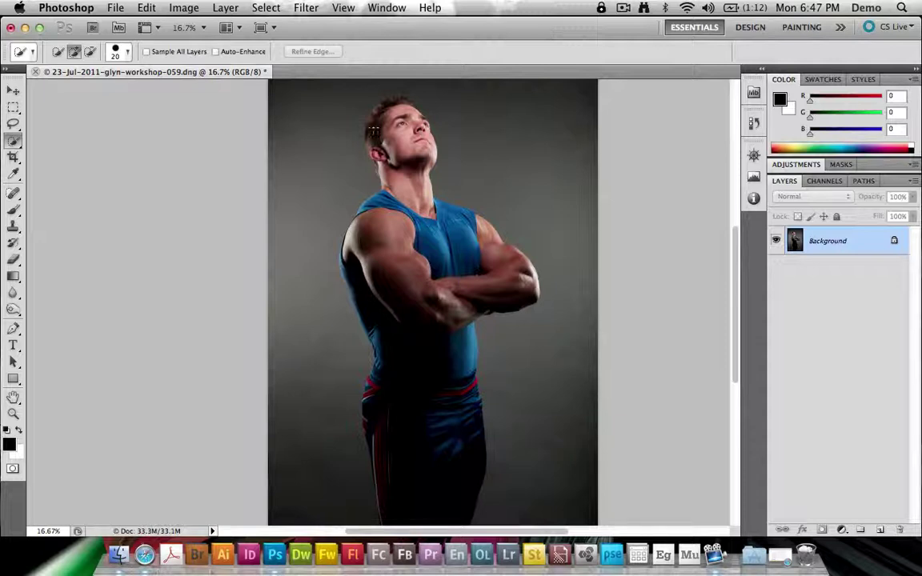
Quick-select the grey studio background around the man and correct the selection edge along his hip and outer trouser leg
mouse_move(317, 339)
left_mouse_down()
mouse_move(320, 200)
mouse_move(400, 88)
mouse_move(512, 144)
mouse_move(570, 385)
mouse_move(546, 469)
mouse_move(520, 504)
left_mouse_up()
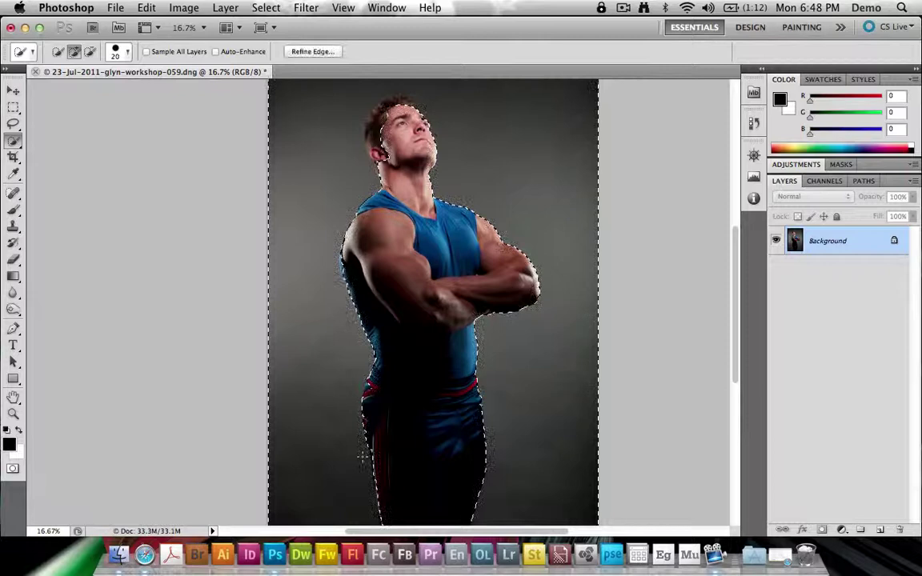
key("super+plus")
key("super+plus")
key("super+plus")
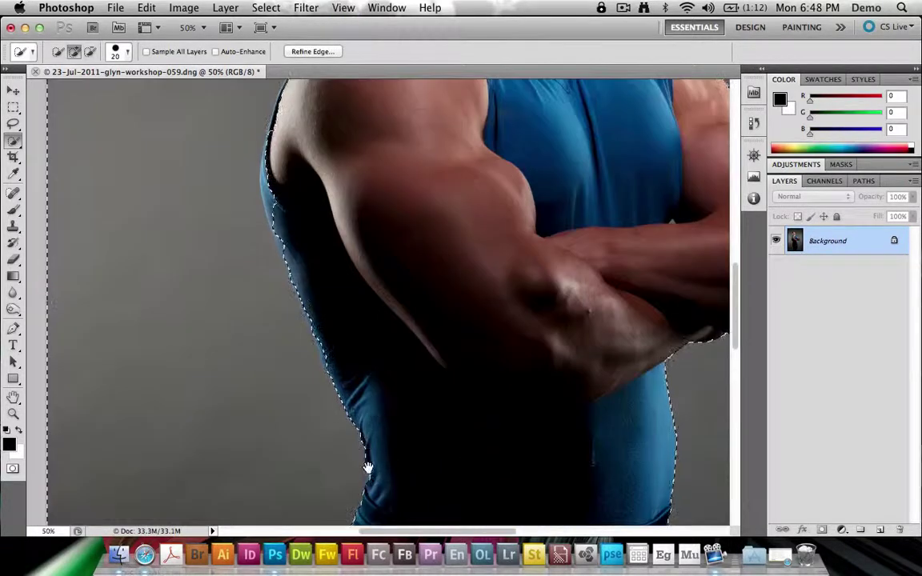
left_click_drag(366, 466, 385, 147)
scroll(305, 444, "up", 10)
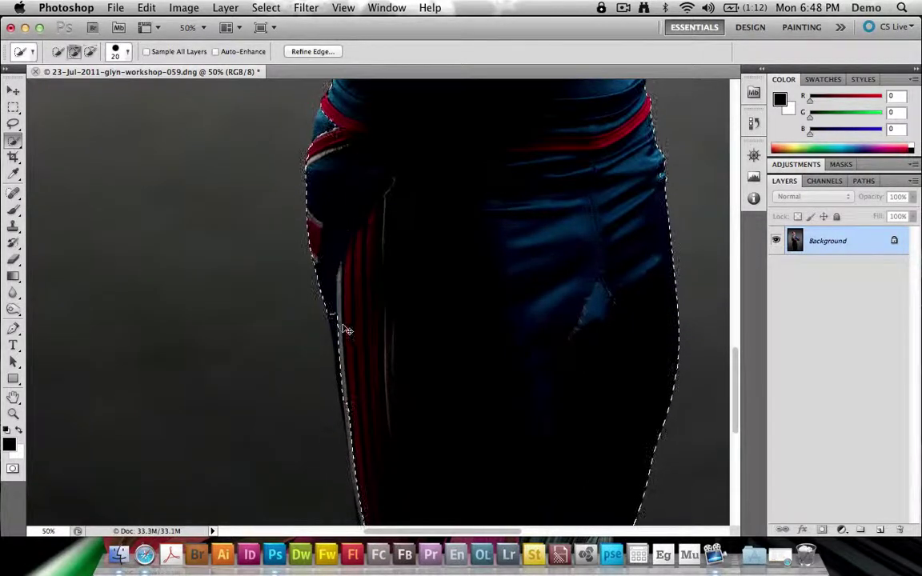
left_click_drag(331, 311, 362, 488)
scroll(368, 418, "down", 4)
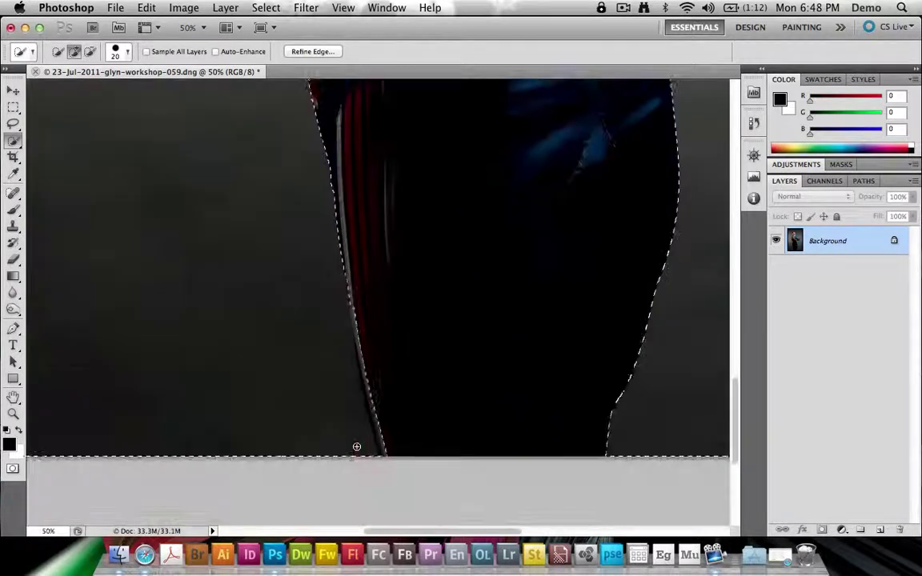
Subtract the blue shirt's outer edge beside the armpit from the background selection
scroll(357, 446, "up", 2)
scroll(356, 445, "up", 5)
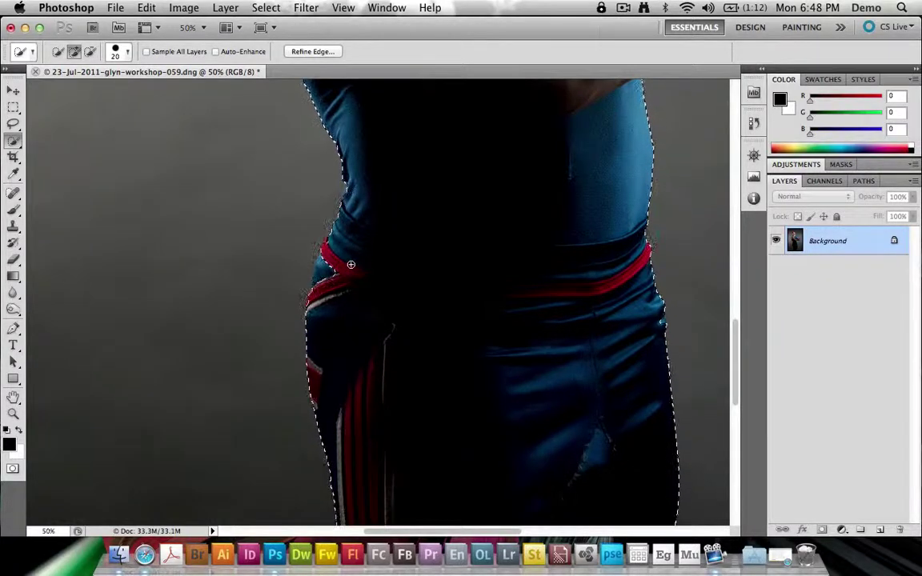
scroll(351, 264, "up", 8)
scroll(350, 264, "up", 5)
scroll(302, 333, "down", 4)
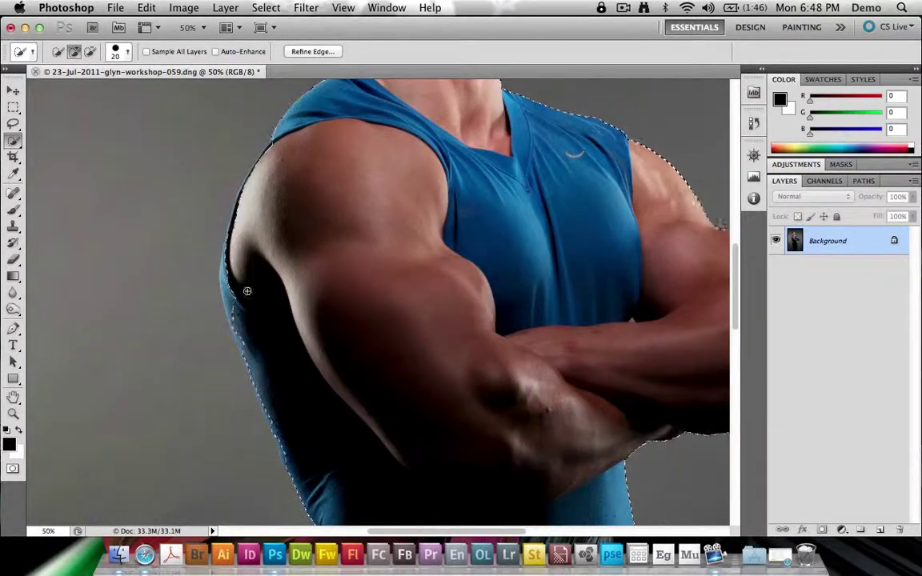
left_click_drag(234, 290, 229, 328)
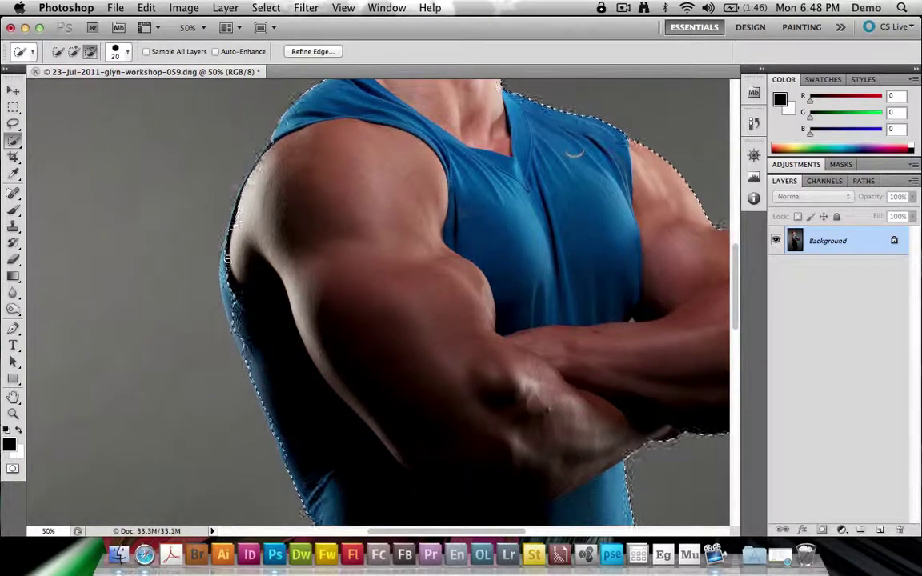
left_click(233, 309)
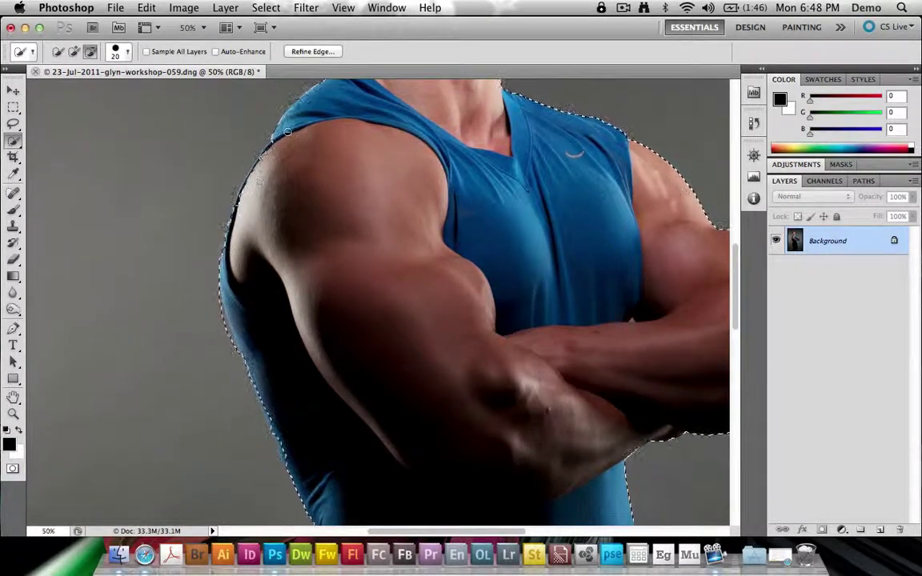
Correct the background selection around the head so that the neck, face, ear and hair are excluded from it
scroll(318, 263, "up", 5)
scroll(318, 264, "up", 3)
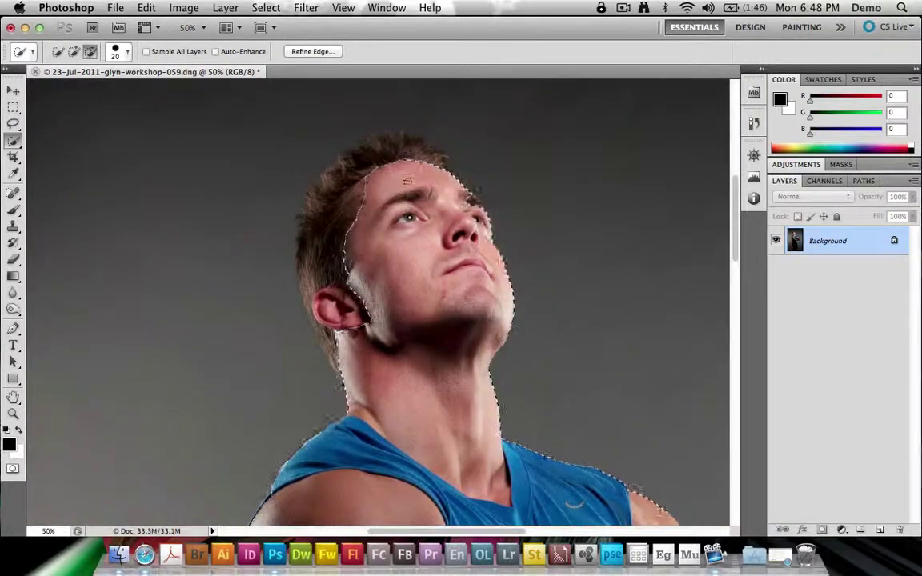
left_click_drag(438, 166, 392, 428)
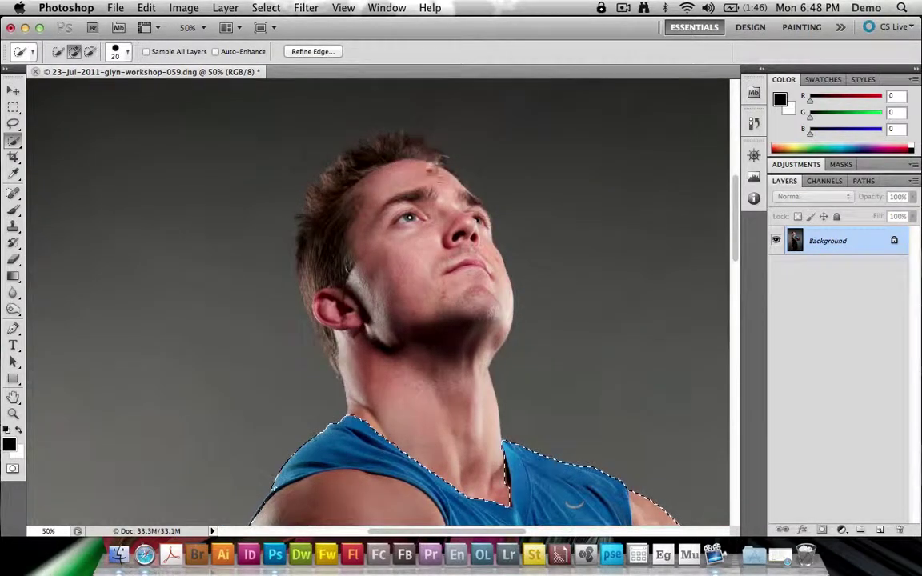
left_click_drag(426, 395, 453, 344)
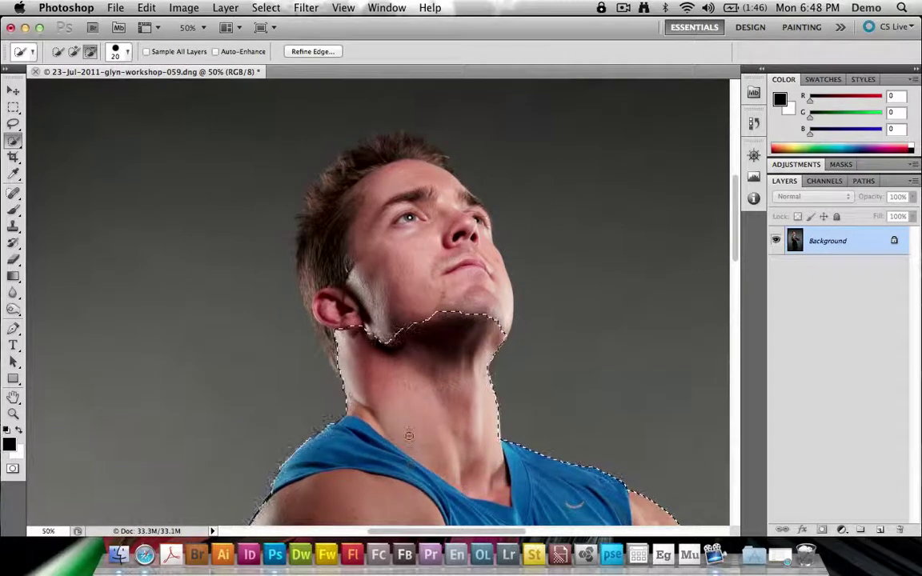
mouse_move(357, 285)
left_mouse_down()
mouse_move(330, 308)
mouse_move(319, 273)
mouse_move(323, 214)
mouse_move(353, 184)
mouse_move(338, 170)
mouse_move(396, 135)
mouse_move(436, 152)
left_mouse_up()
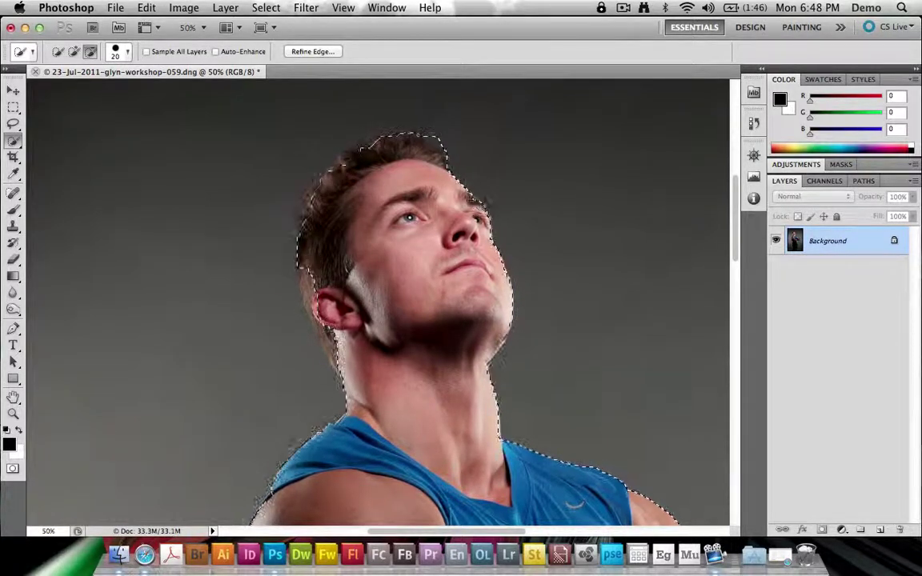
mouse_move(320, 210)
left_mouse_down()
mouse_move(308, 260)
mouse_move(310, 316)
mouse_move(330, 353)
left_mouse_up()
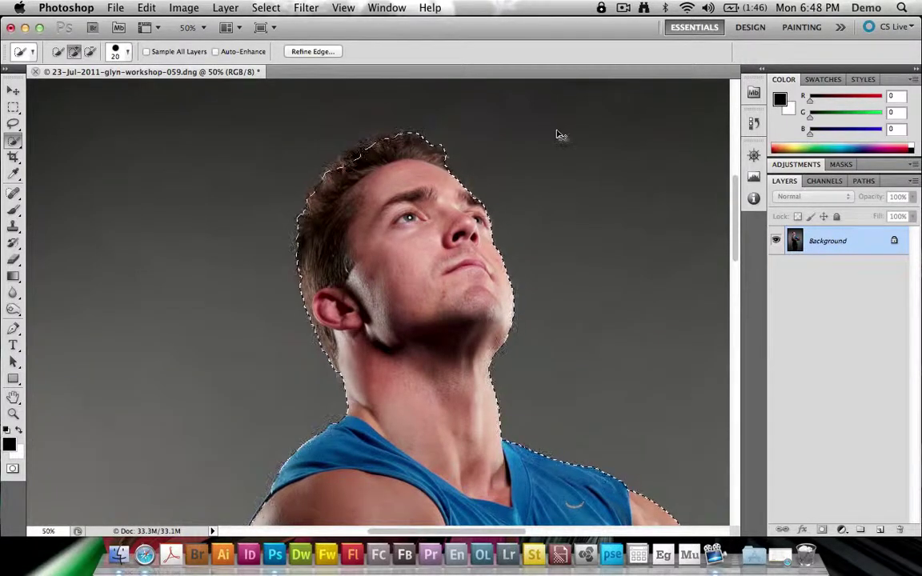
Refine the edge of the whole selection with Smart Radius enabled and a radius of 7.2 px
key("super+minus")
key("super+minus")
key("super+minus")
scroll(426, 177, "down", 5)
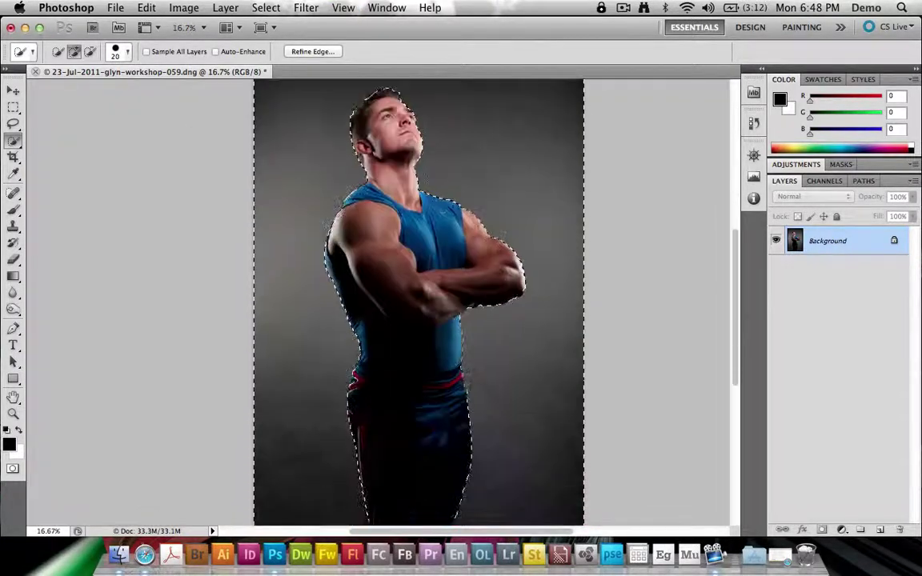
left_click(320, 56)
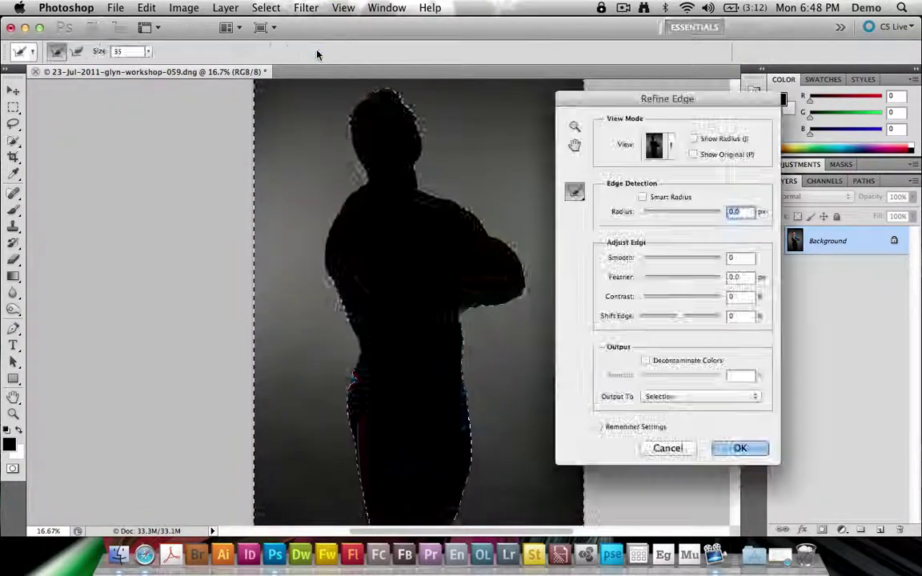
left_click(642, 197)
left_click_drag(641, 211, 666, 213)
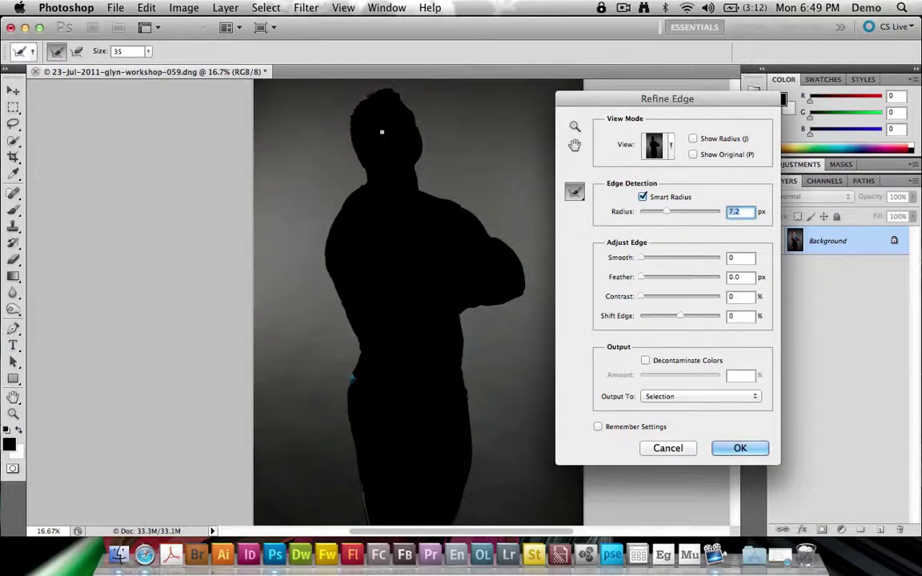
Brush along the hair and neck edges with the Refine Radius Tool at size 90
left_click(576, 192)
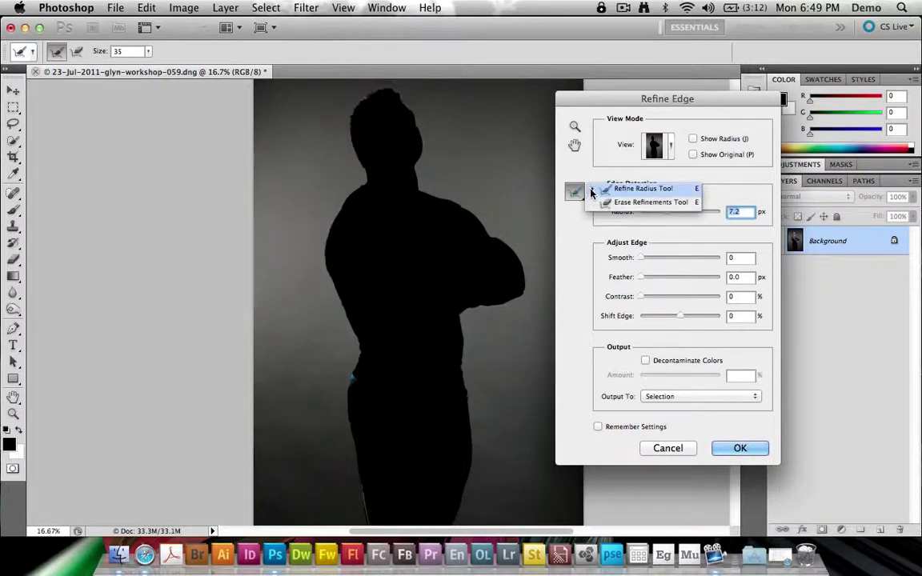
left_click(619, 191)
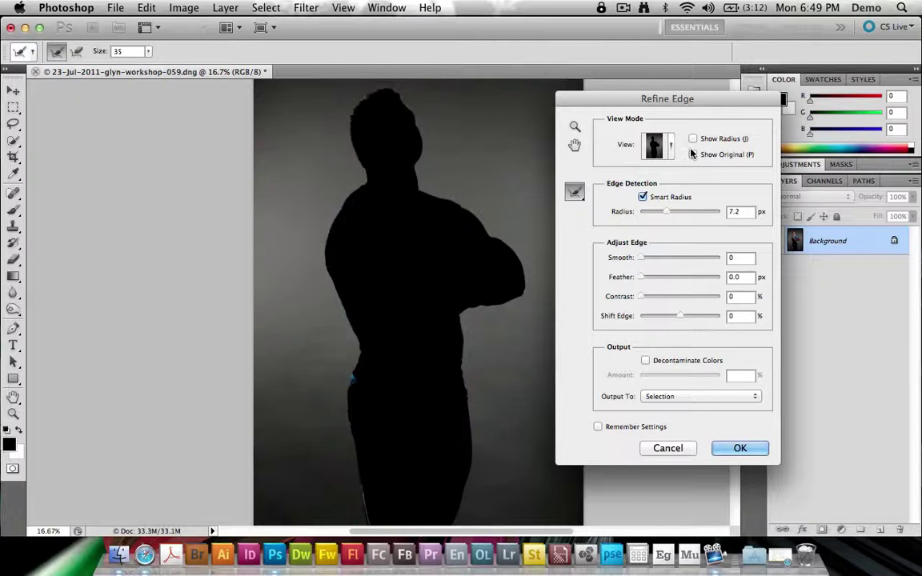
left_click(148, 51)
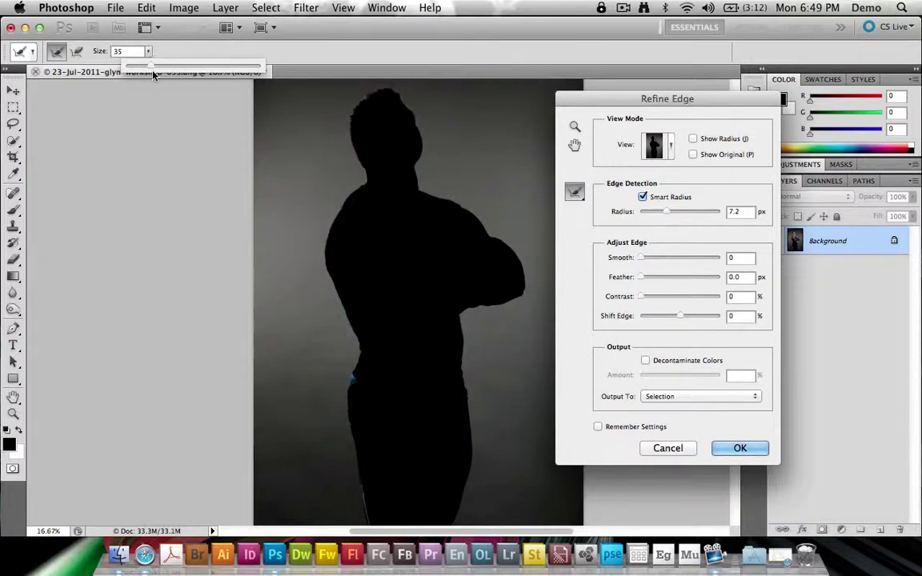
left_click_drag(150, 67, 185, 66)
left_click(300, 46)
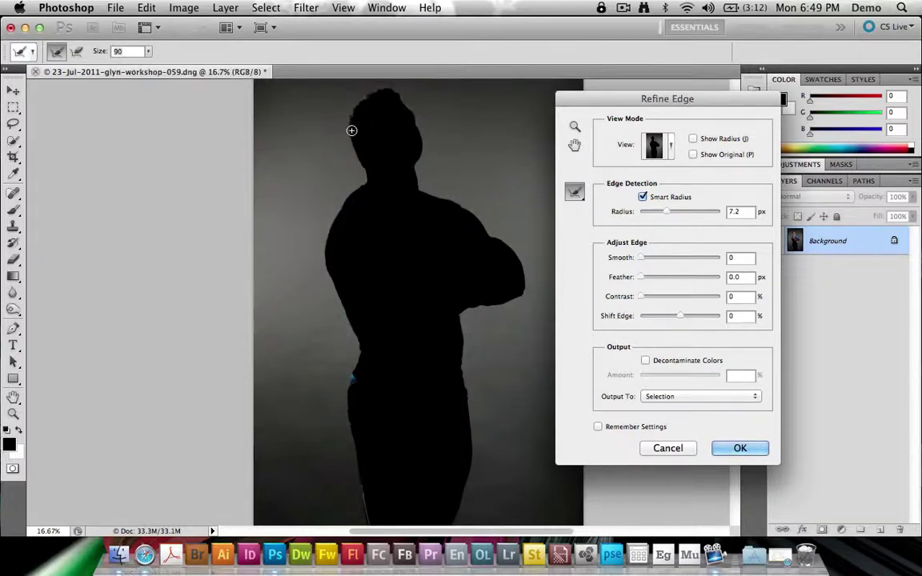
mouse_move(351, 129)
left_mouse_down()
mouse_move(354, 99)
mouse_move(386, 85)
mouse_move(357, 107)
left_mouse_up()
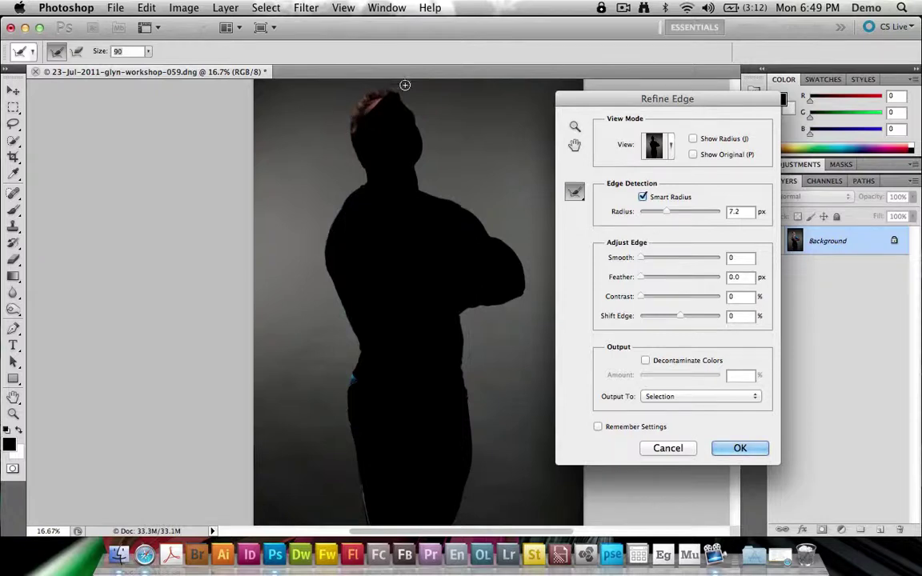
mouse_move(405, 84)
left_mouse_down()
mouse_move(389, 97)
mouse_move(407, 104)
mouse_move(397, 93)
mouse_move(422, 161)
mouse_move(413, 179)
mouse_move(381, 165)
mouse_move(368, 177)
mouse_move(360, 152)
mouse_move(372, 186)
left_mouse_up()
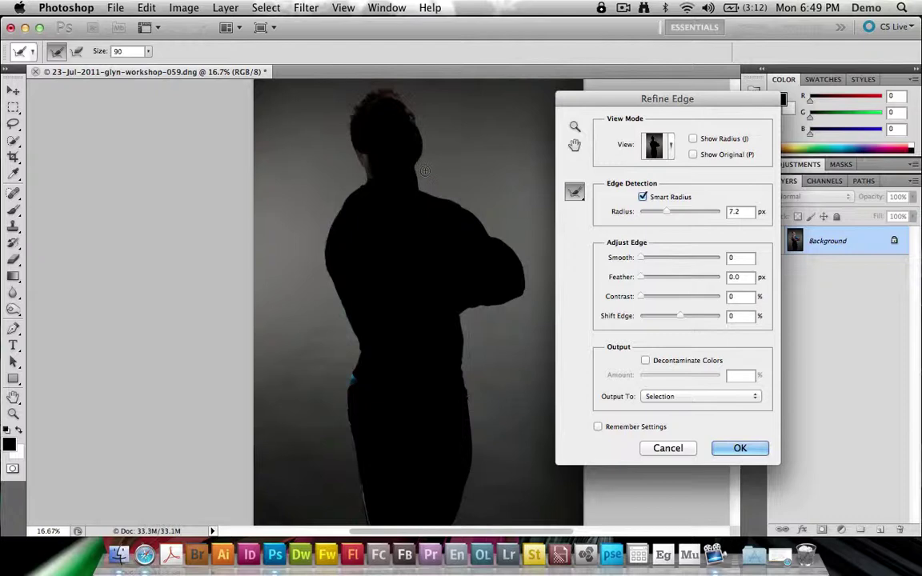
Erase the brushed refinements around the hair and neck with the Erase Refinements Tool and apply the refined edge to the selection
left_click(76, 52)
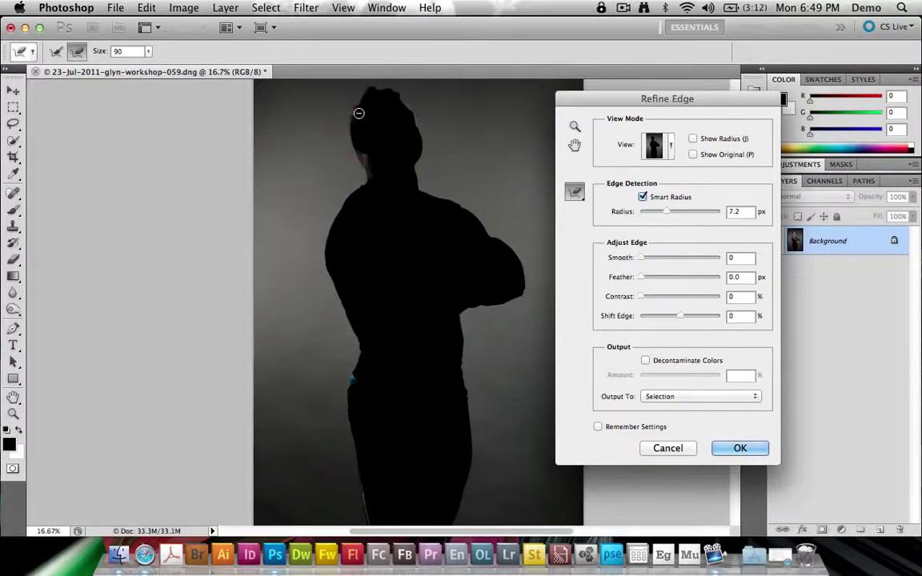
left_click_drag(357, 115, 370, 171)
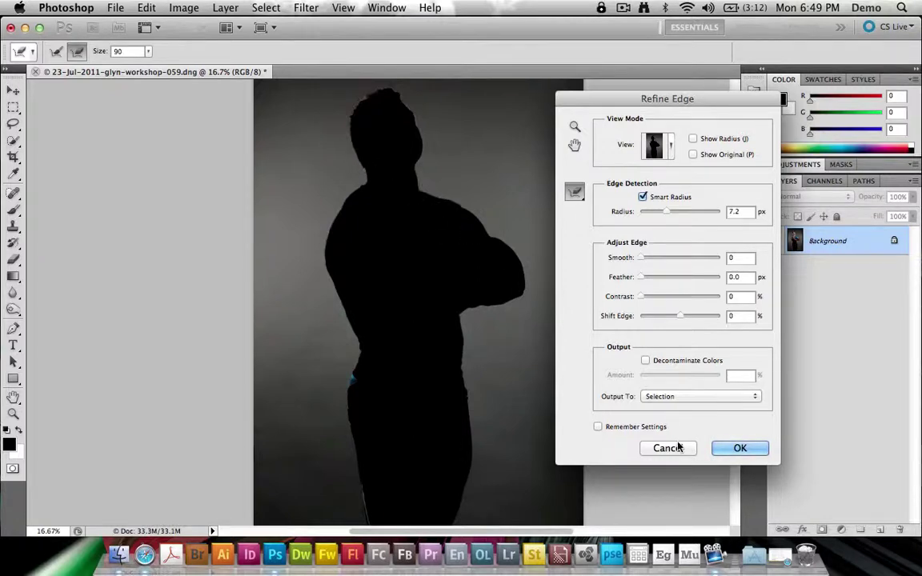
left_click(738, 448)
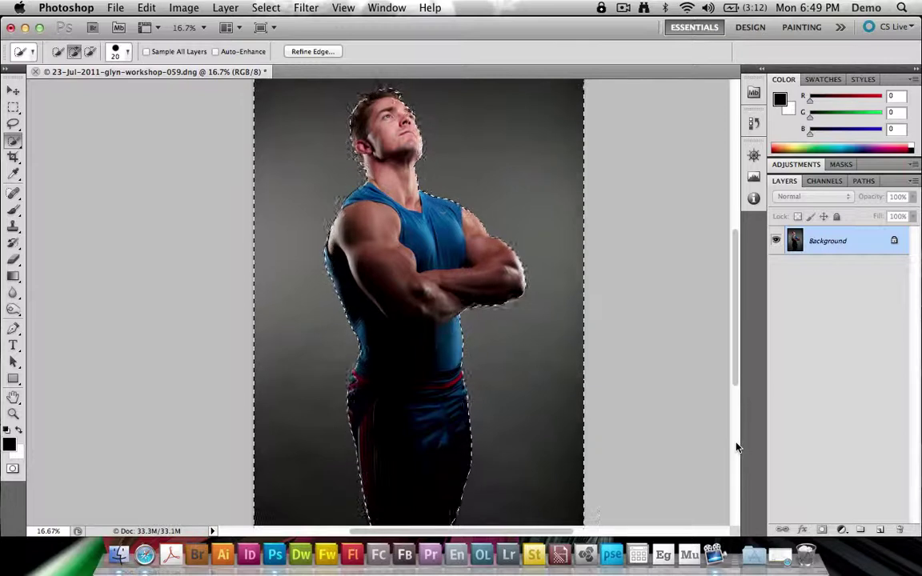
Save the selection as a new channel named "Background Selection" in the current document
left_click(259, 9)
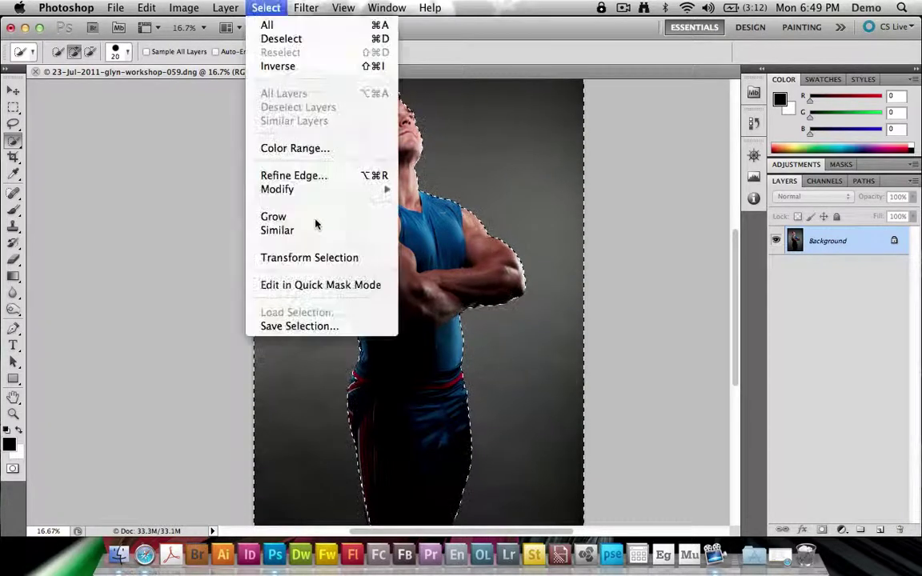
left_click(308, 325)
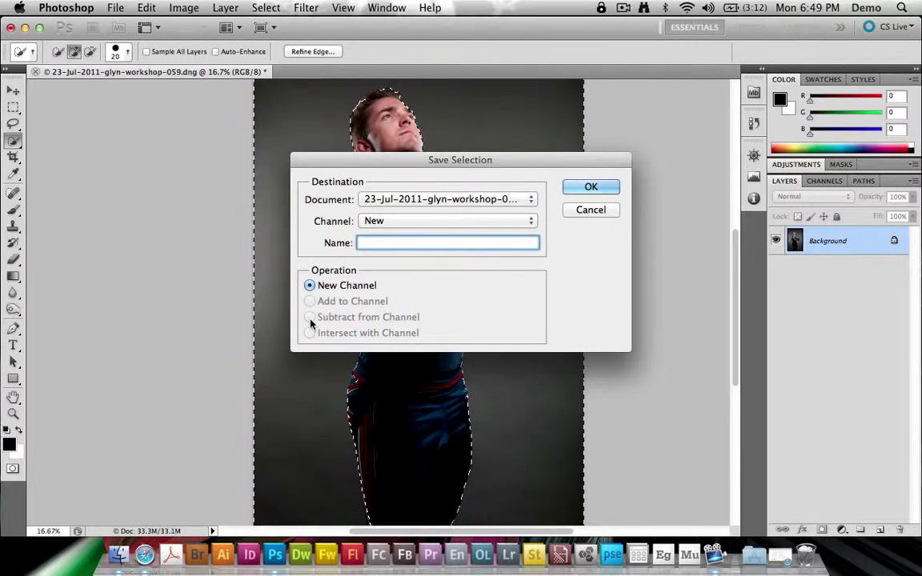
left_click(381, 199)
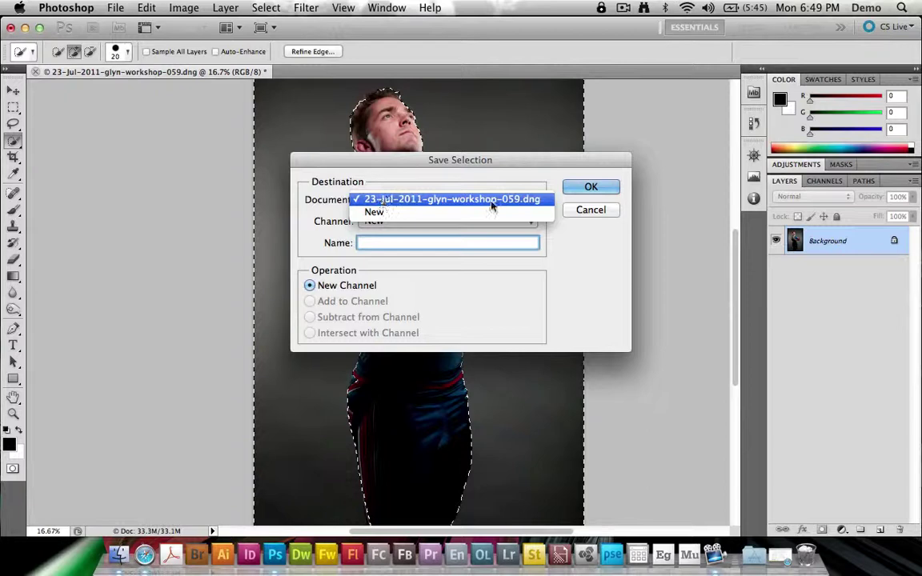
left_click(374, 212)
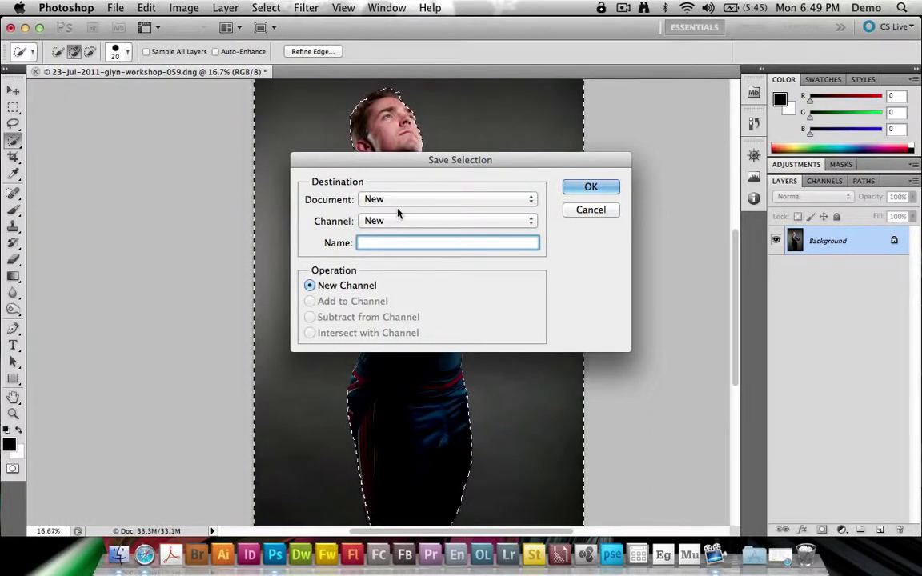
left_click(381, 199)
left_click(380, 187)
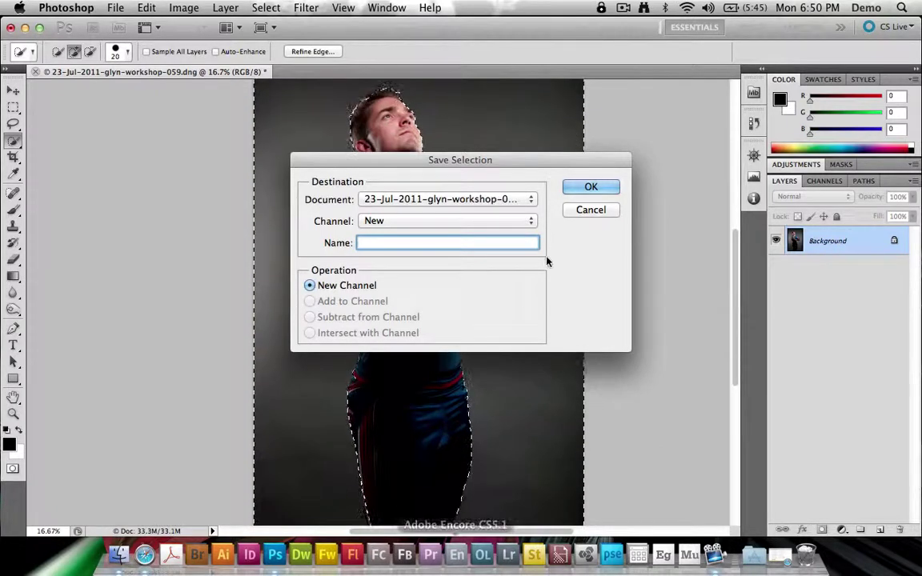
left_click(373, 221)
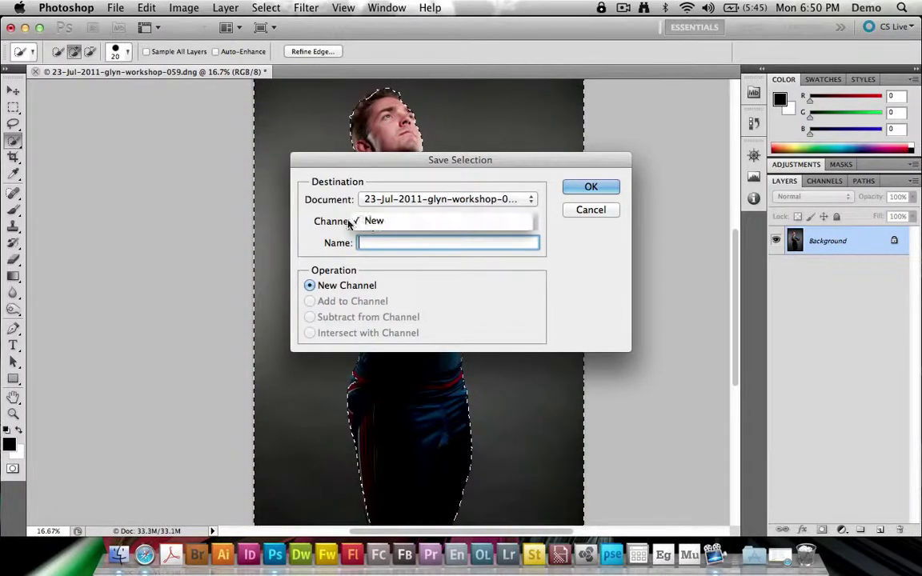
left_click(372, 239)
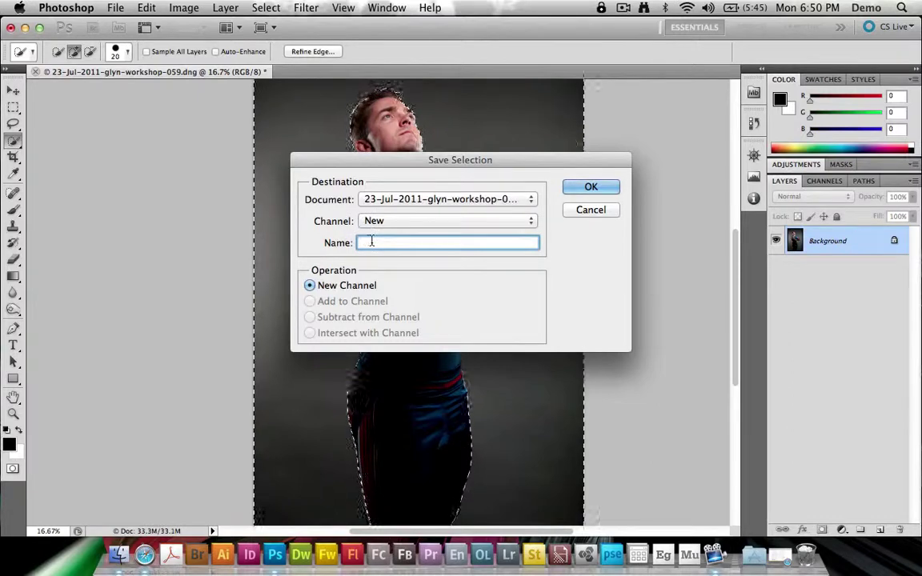
type("Background Se")
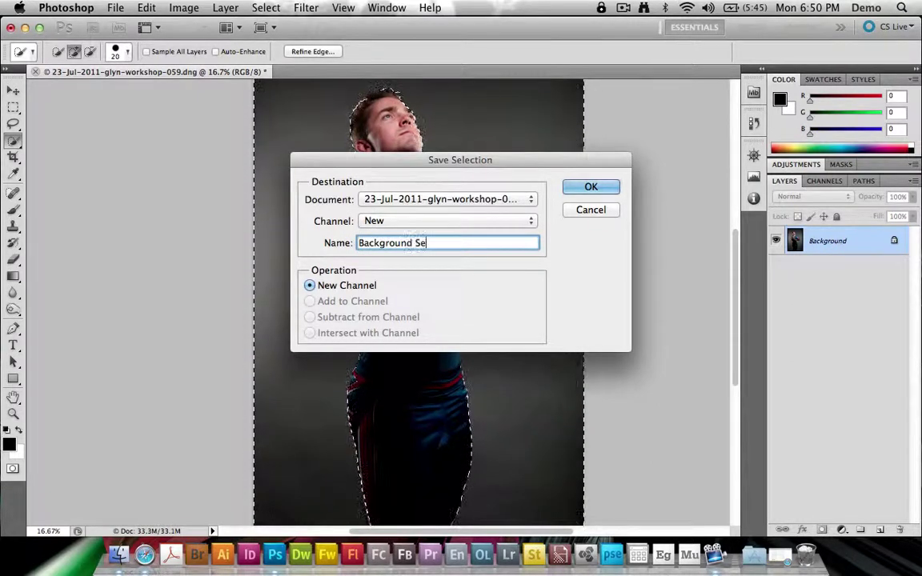
type("lection")
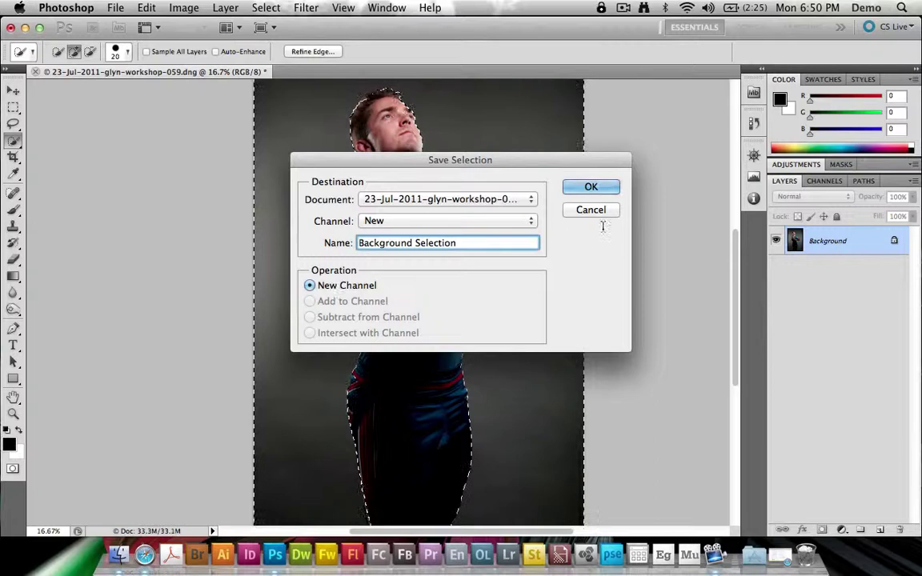
left_click(590, 186)
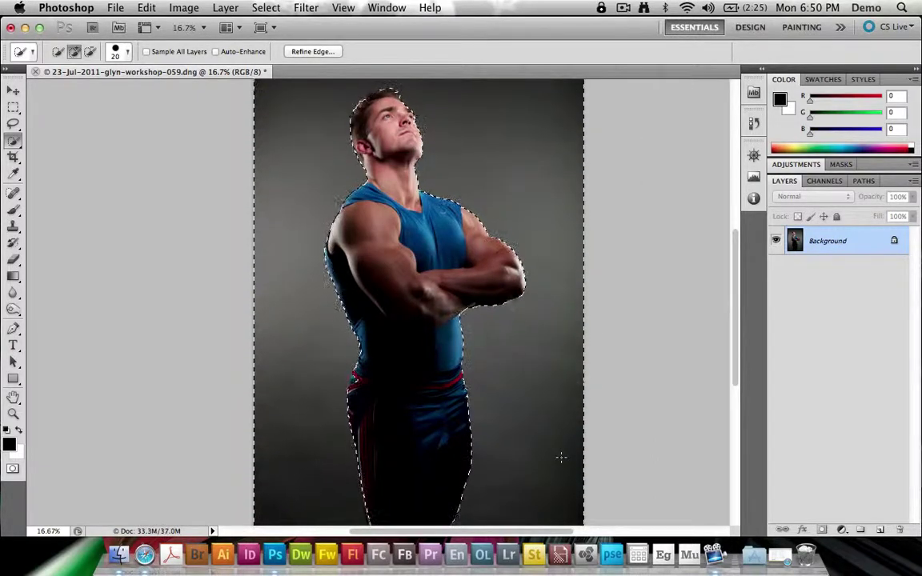
Deselect everything and display only the saved Background Selection channel in the document
key("super+d")
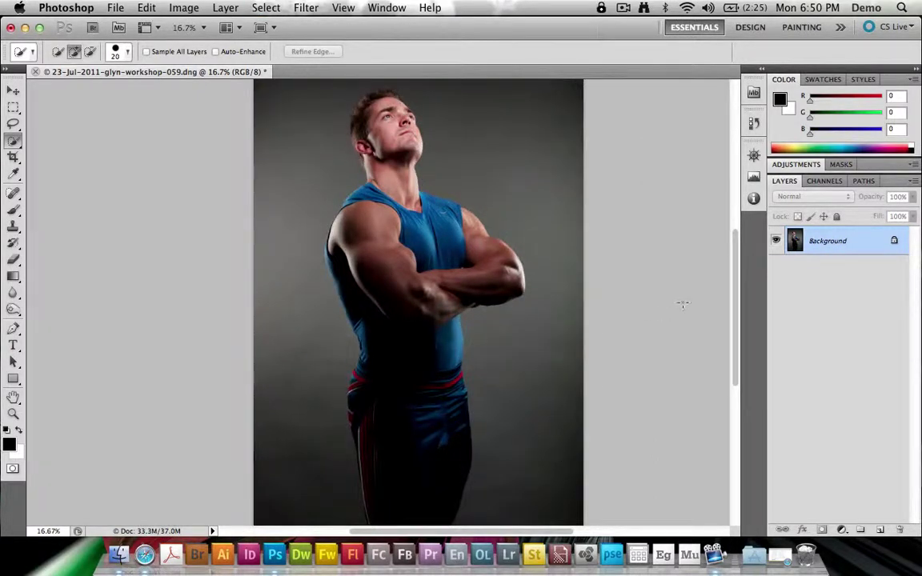
left_click(824, 181)
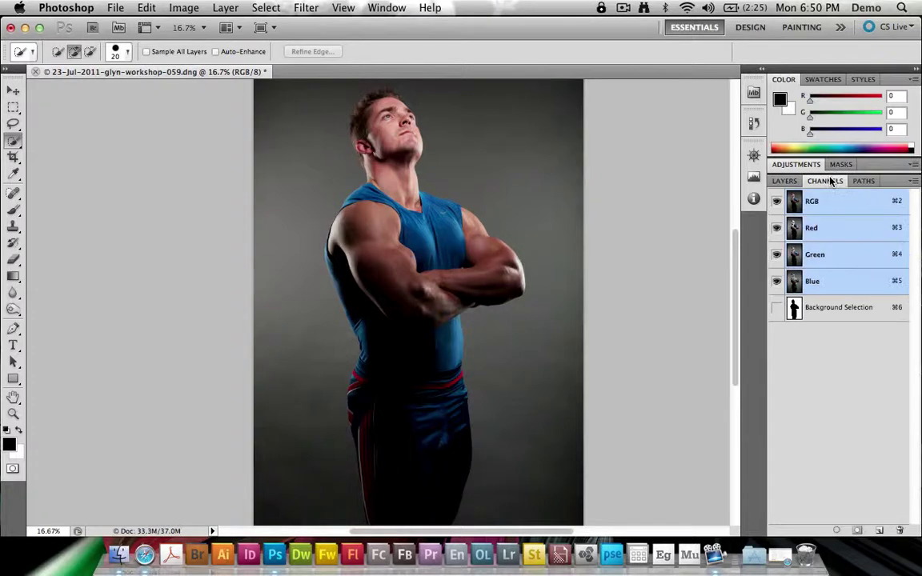
left_click(825, 309)
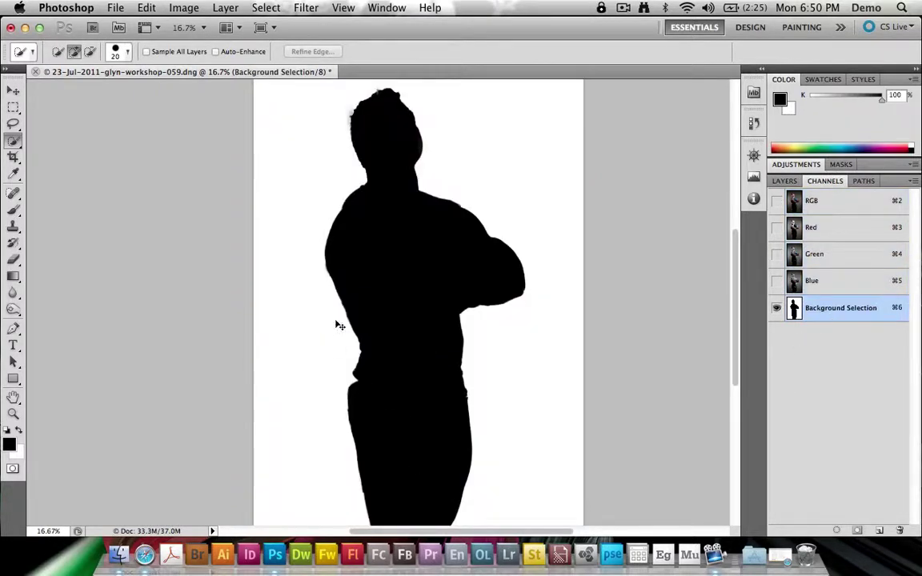
Examine the edge of the black silhouette around the waist in the Background Selection channel
key("super+0")
key("super+plus")
key("super+plus")
key("super+plus")
key("super+plus")
left_click_drag(336, 371, 399, 253)
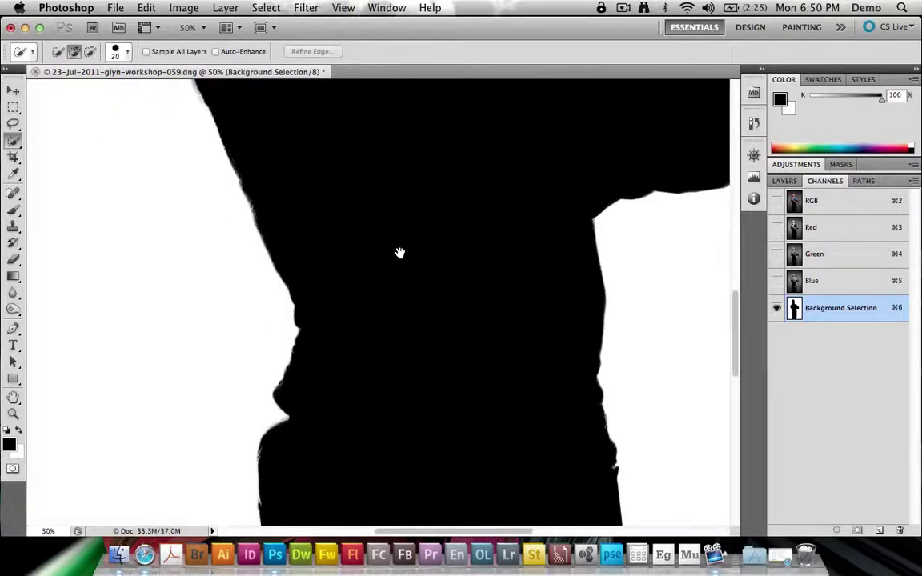
key("super+minus")
key("super+minus")
key("super+minus")
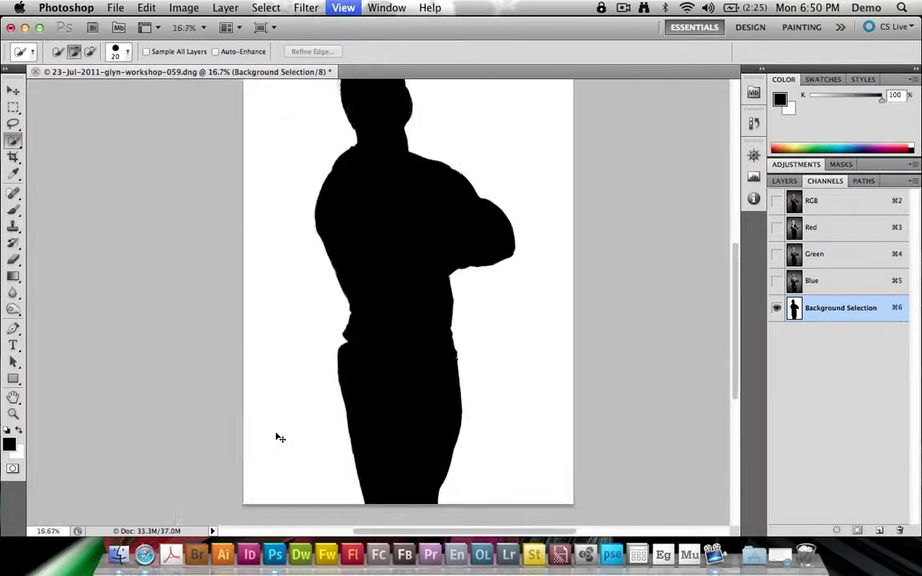
key("super+minus")
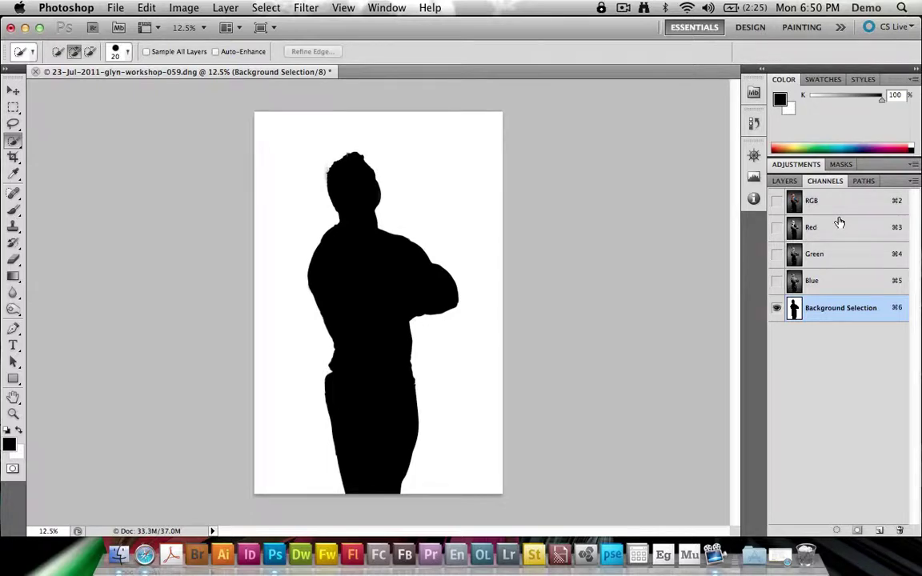
Load the Background Selection channel as a selection directly from the channel list, and deselect it
left_click(794, 309, "super")
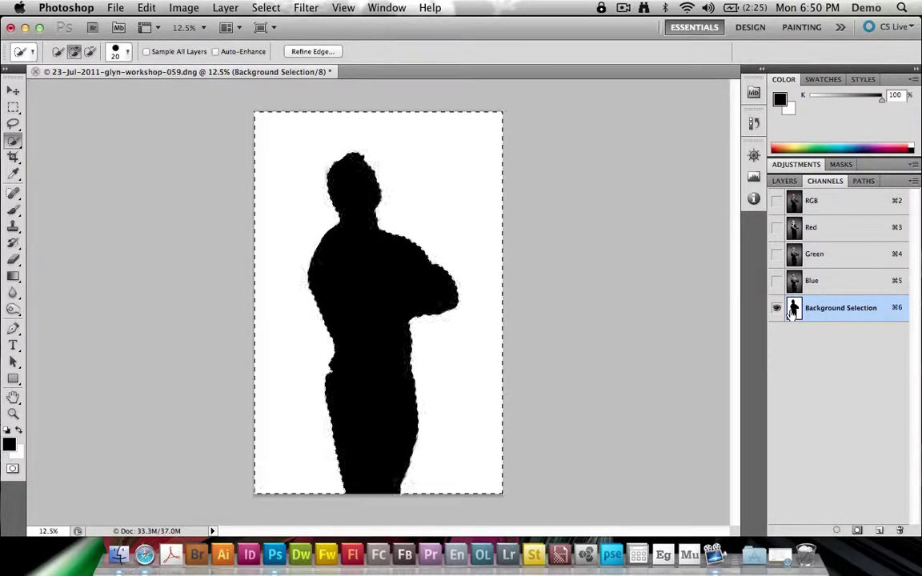
key("super+d")
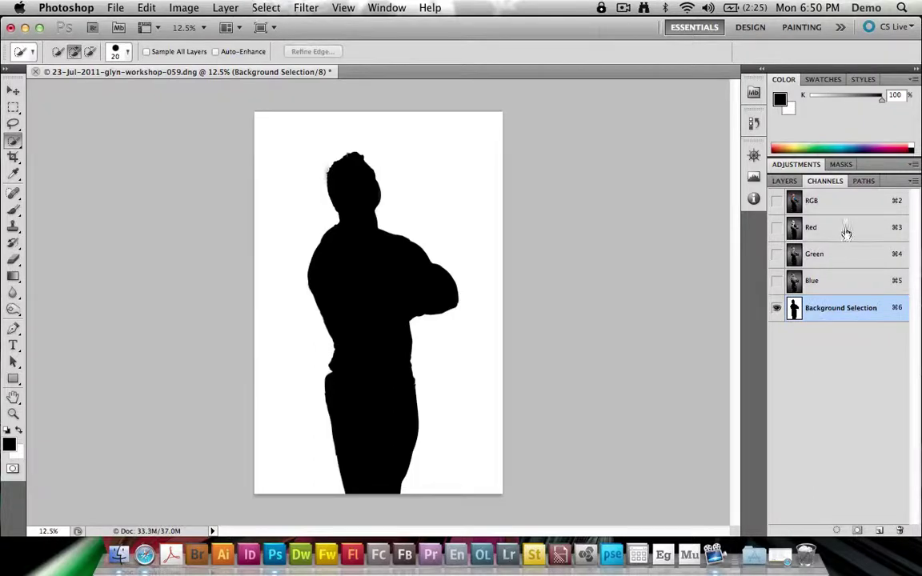
Make the RGB composite active, hide the Background Selection channel overlay and return to the layer list
left_click(776, 202)
left_click(840, 209)
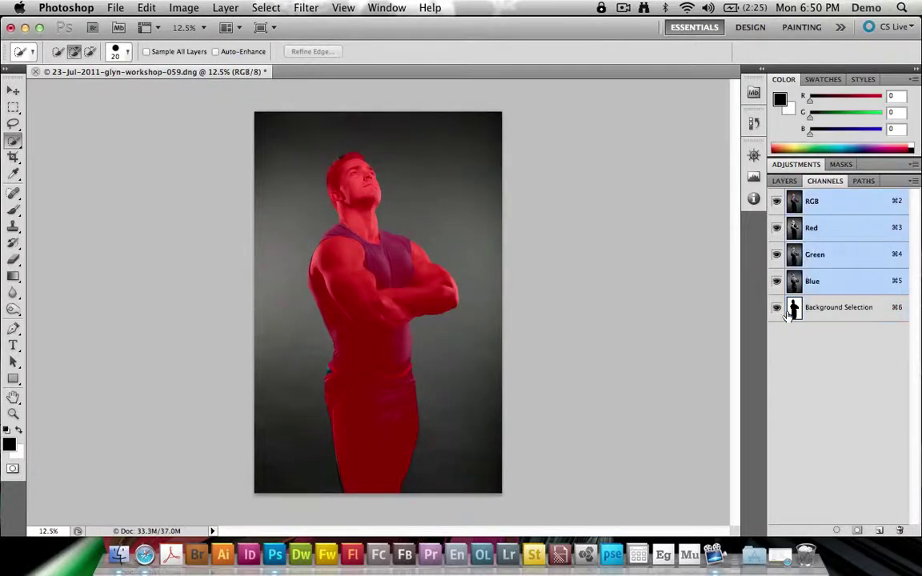
left_click(776, 308)
left_click(783, 183)
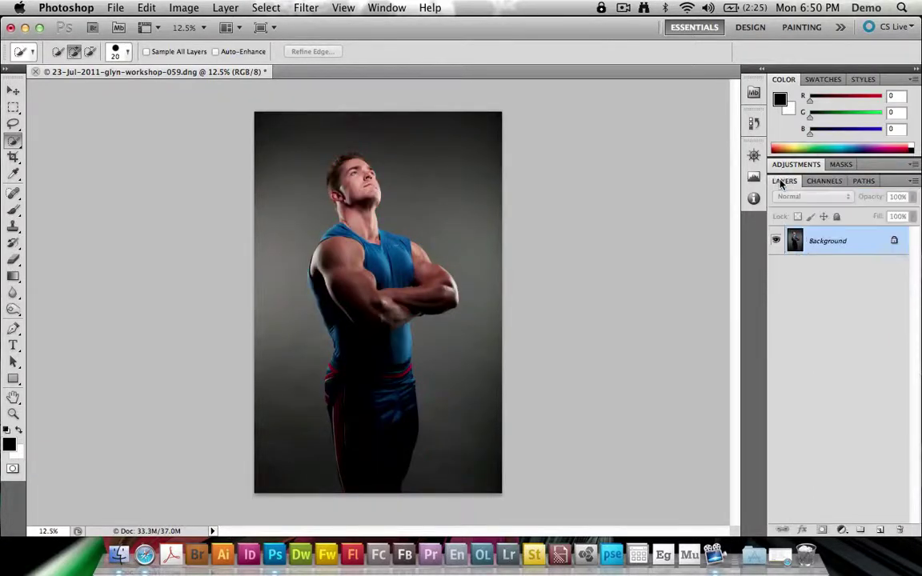
Use Load Selection to load the Background Selection channel of the current document as a new, non-inverted selection, and deselect it
left_click(267, 7)
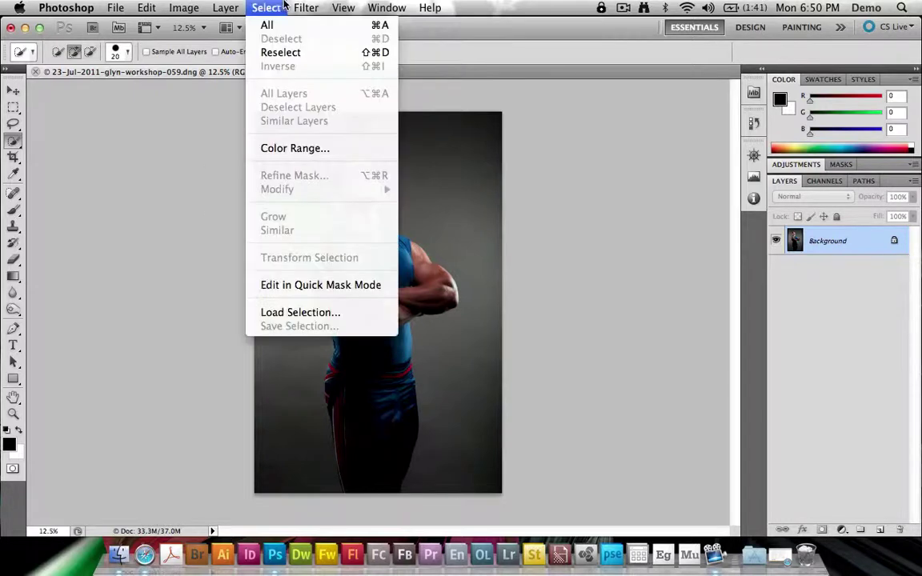
left_click(300, 312)
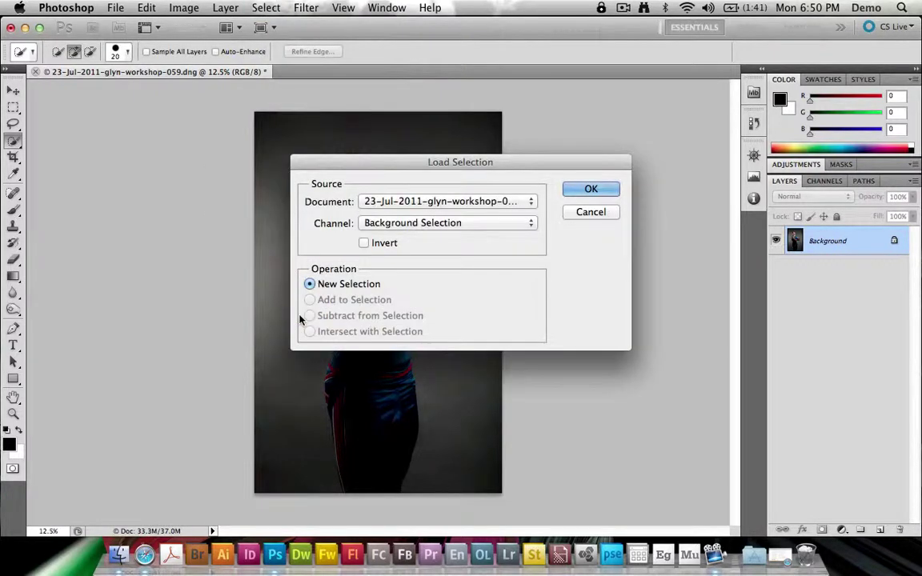
left_click(405, 222)
left_click(405, 223)
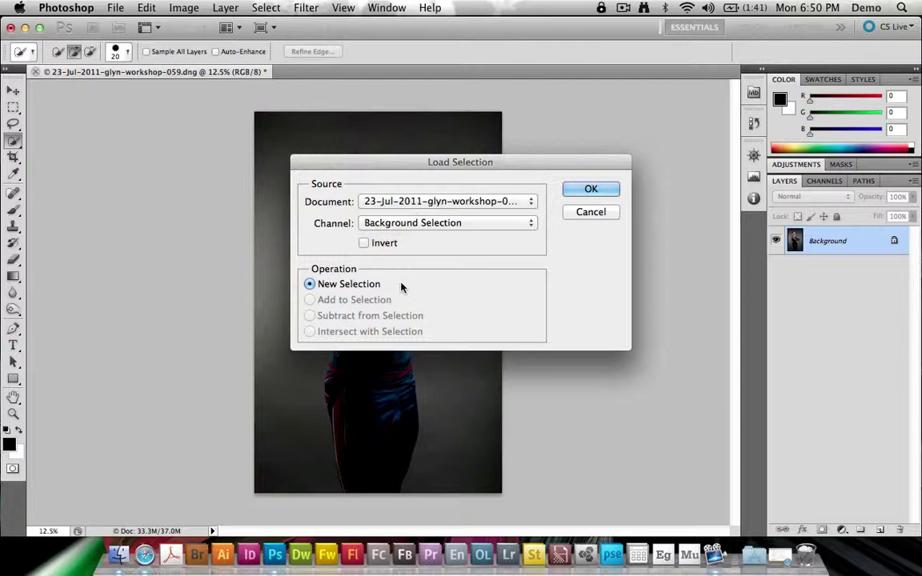
left_click(397, 202)
left_click(428, 202)
left_click(364, 243)
left_click(364, 243)
left_click(598, 186)
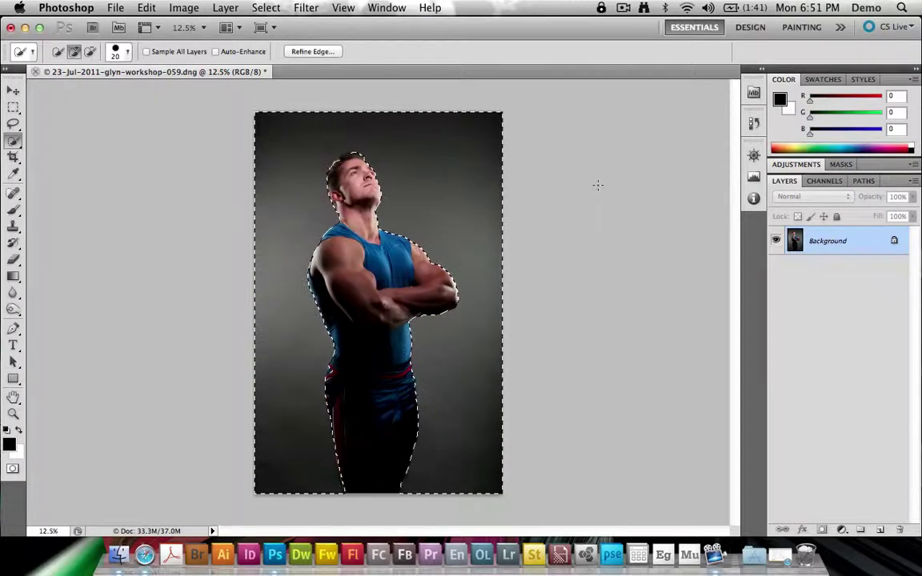
key("super+d")
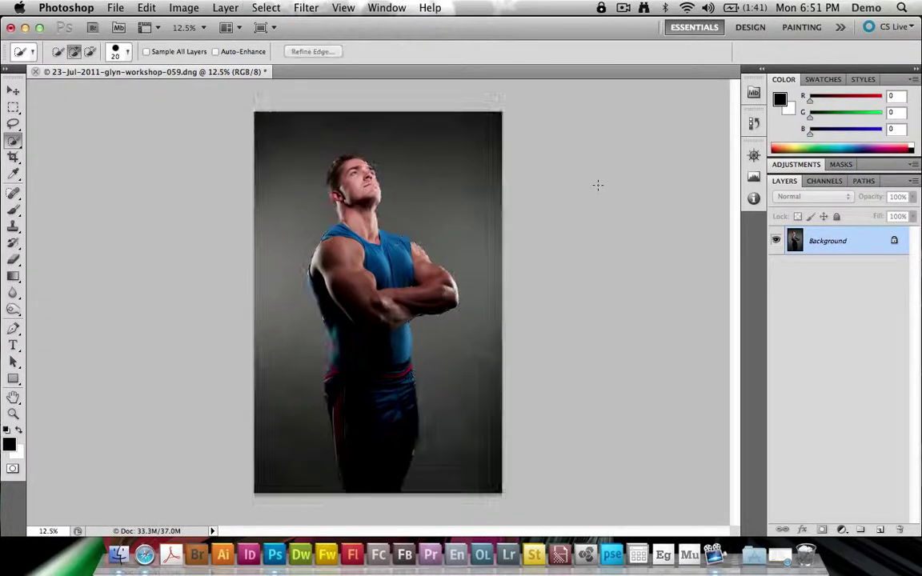
Select a small patch covering the waistband and the red and white stripes at the outer hip with the Quick Selection Tool
key("super+plus")
key("super+plus")
key("super+plus")
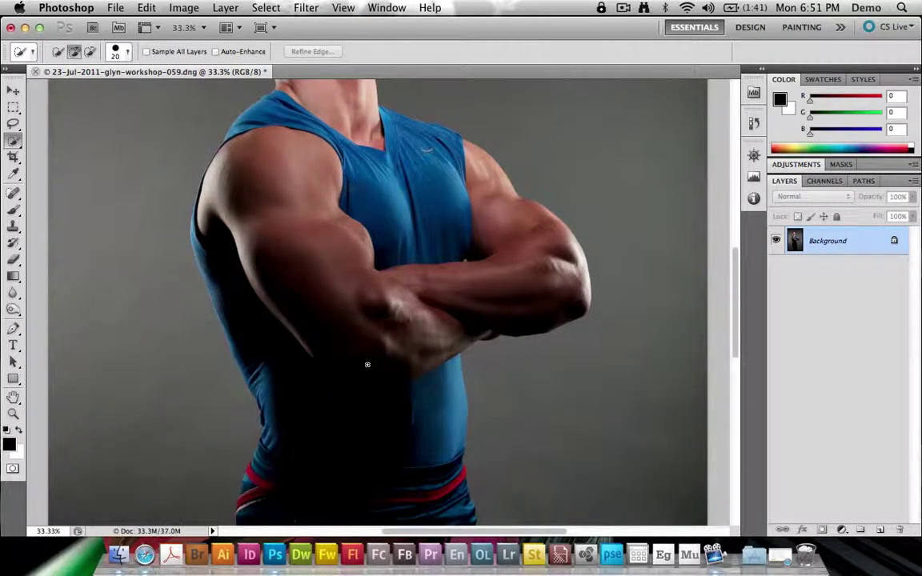
key("super+plus")
left_click_drag(366, 370, 462, 247)
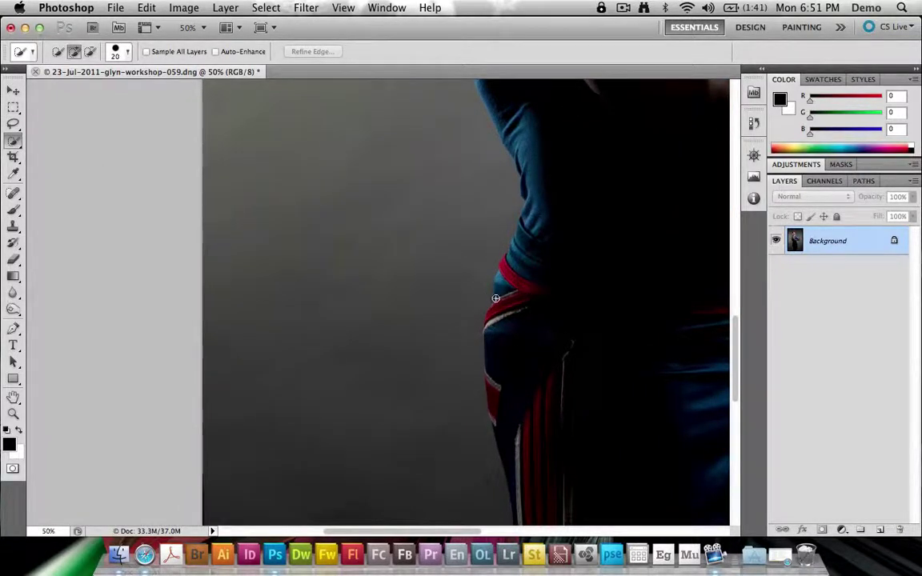
mouse_move(501, 283)
left_mouse_down()
mouse_move(485, 332)
mouse_move(530, 271)
mouse_move(509, 345)
mouse_move(536, 272)
mouse_move(493, 304)
left_mouse_up()
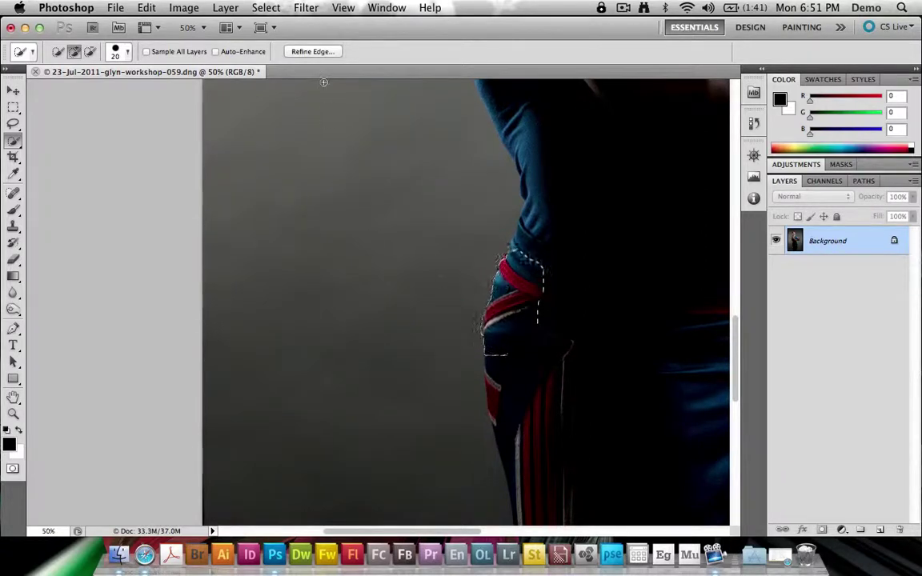
Save the hip patch into the existing Background Selection channel with Subtract from Channel, and deselect it
left_click(274, 7)
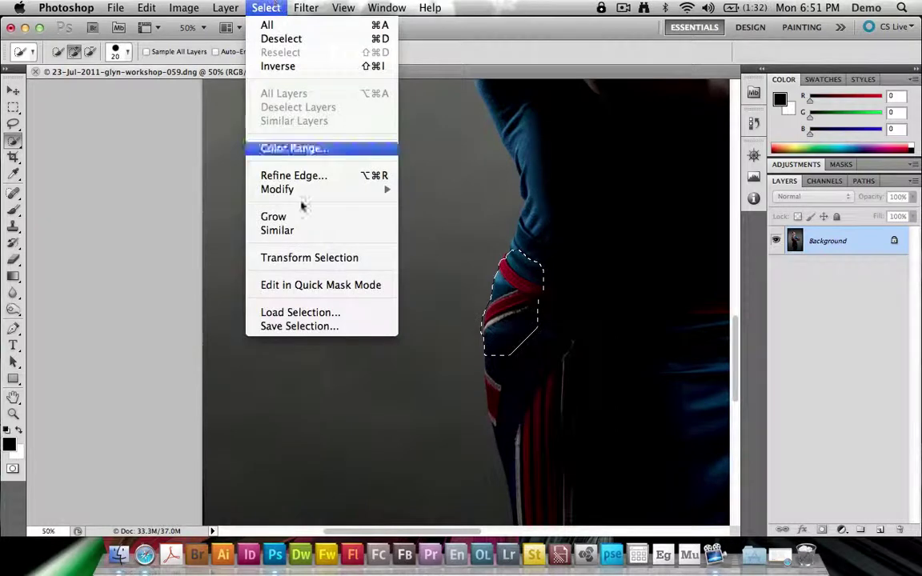
left_click(308, 326)
left_click(411, 200)
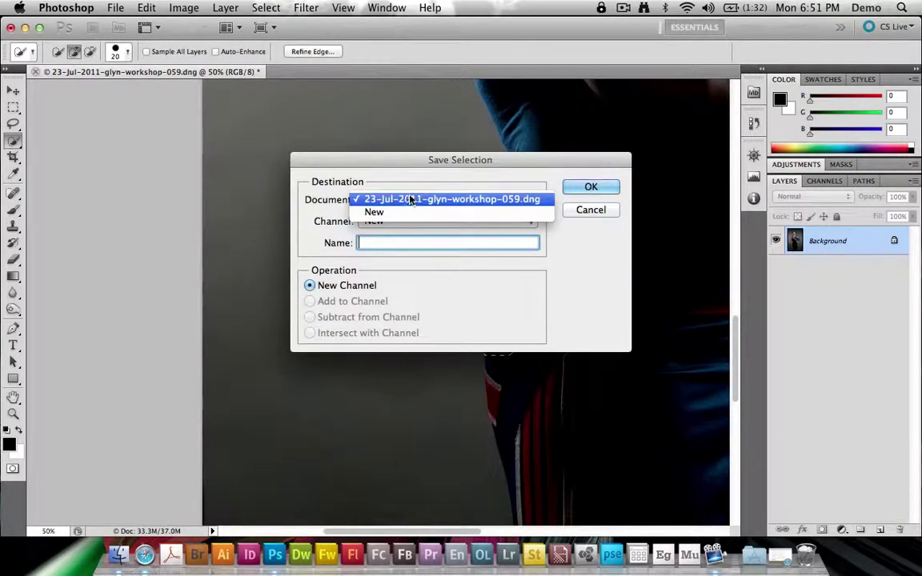
left_click(411, 199)
left_click(395, 223)
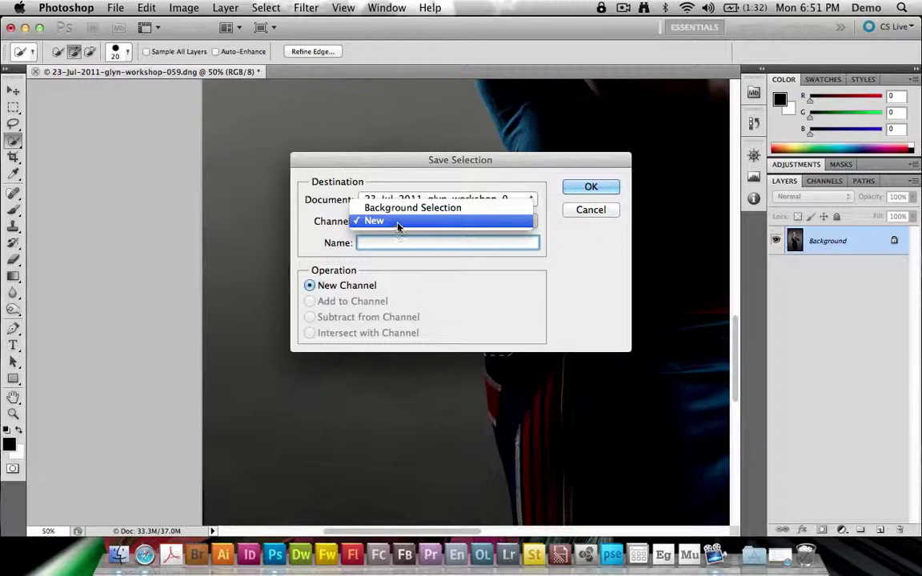
left_click(392, 207)
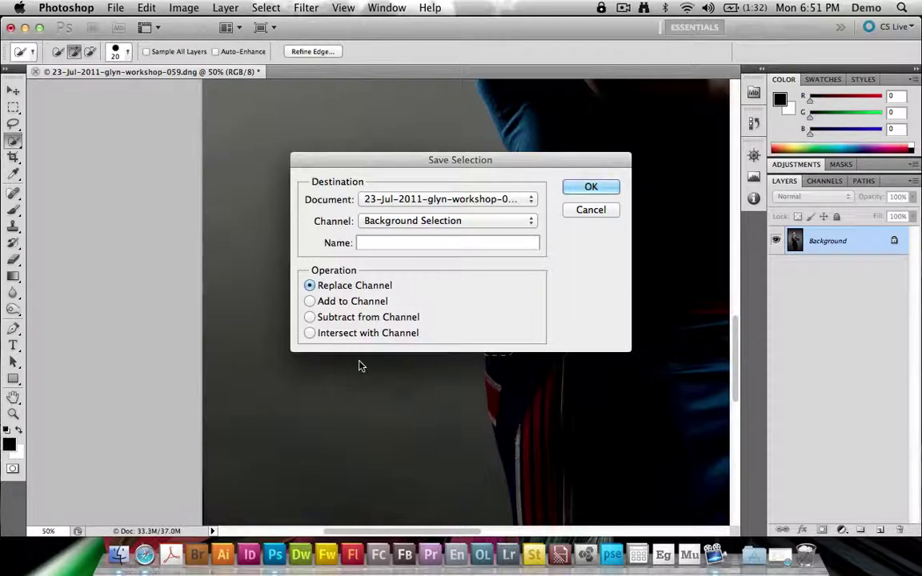
left_click_drag(494, 156, 222, 200)
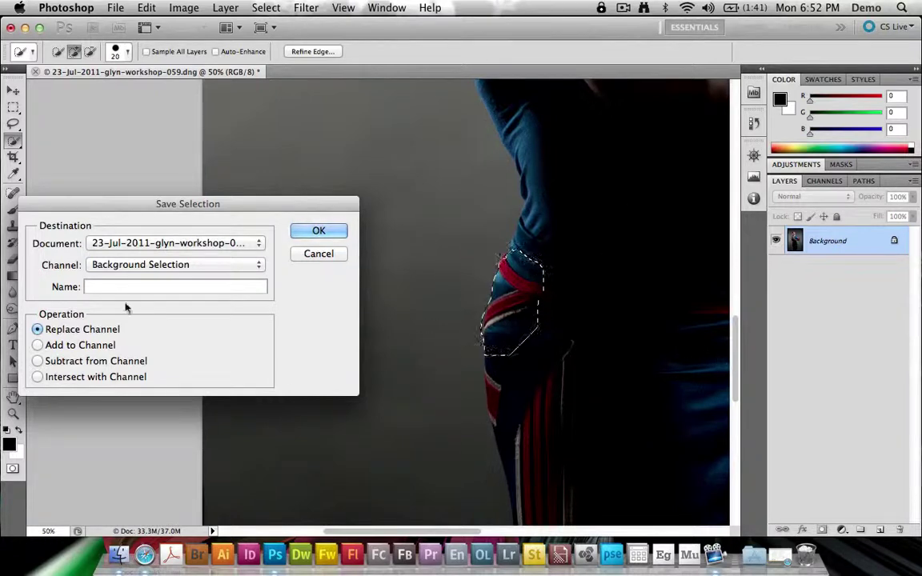
left_click(92, 361)
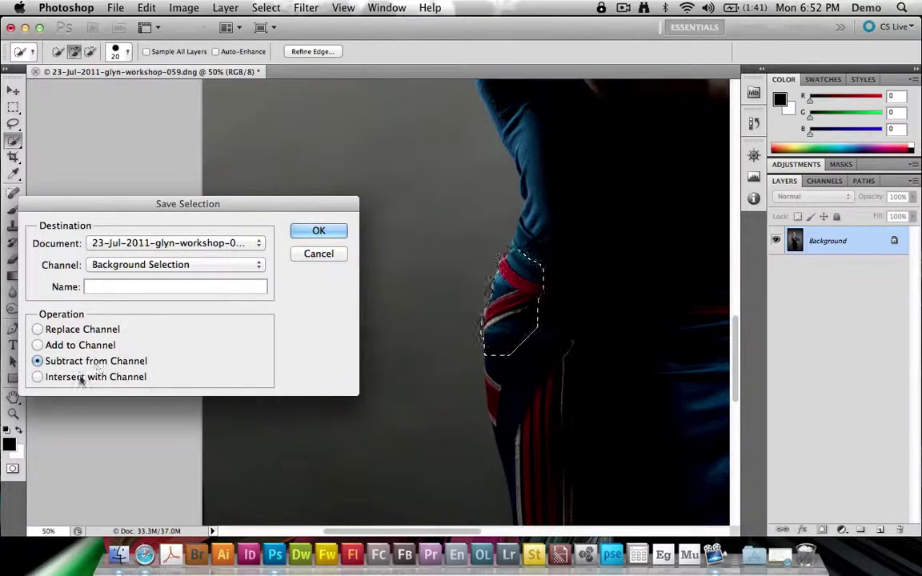
left_click(321, 230)
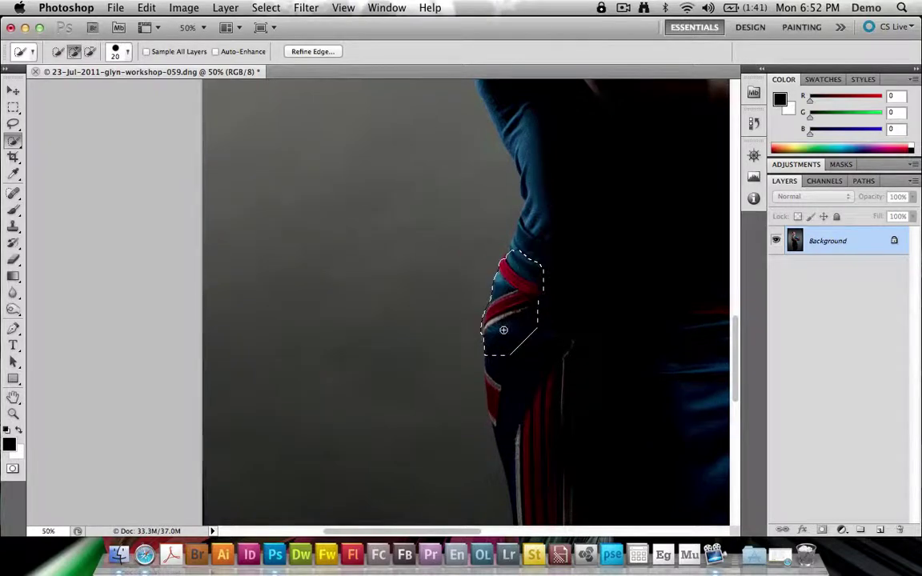
key("super+d")
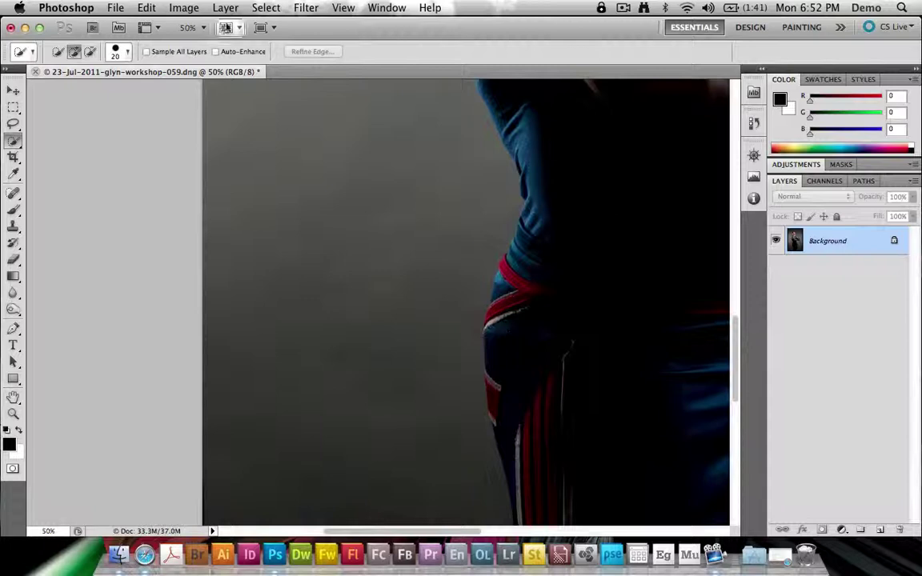
Load the updated Background Selection channel as a new selection, check its outline at the waist and around the figure, and deselect it
left_click(264, 7)
left_click(319, 312)
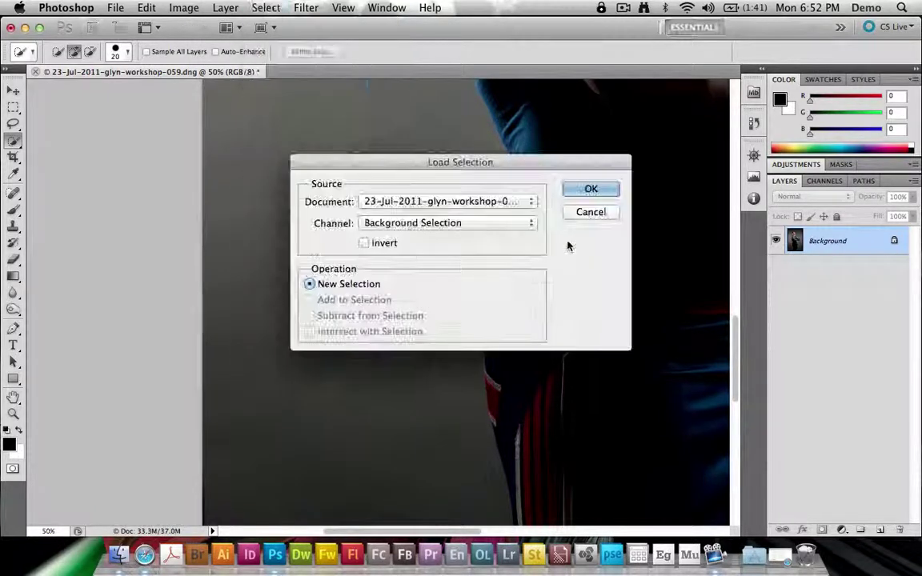
left_click(398, 228)
left_click(398, 224)
left_click(591, 189)
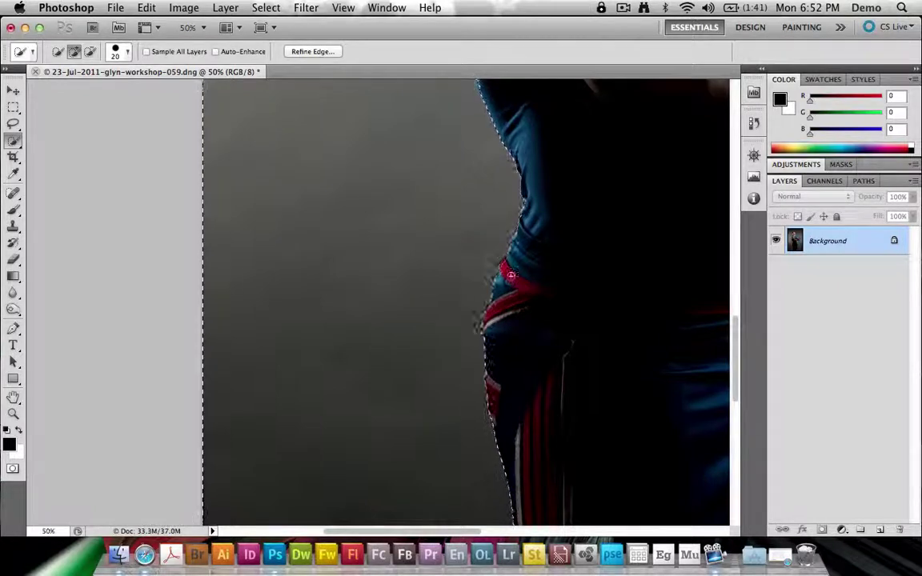
key("super+minus")
key("super+minus")
key("super+minus")
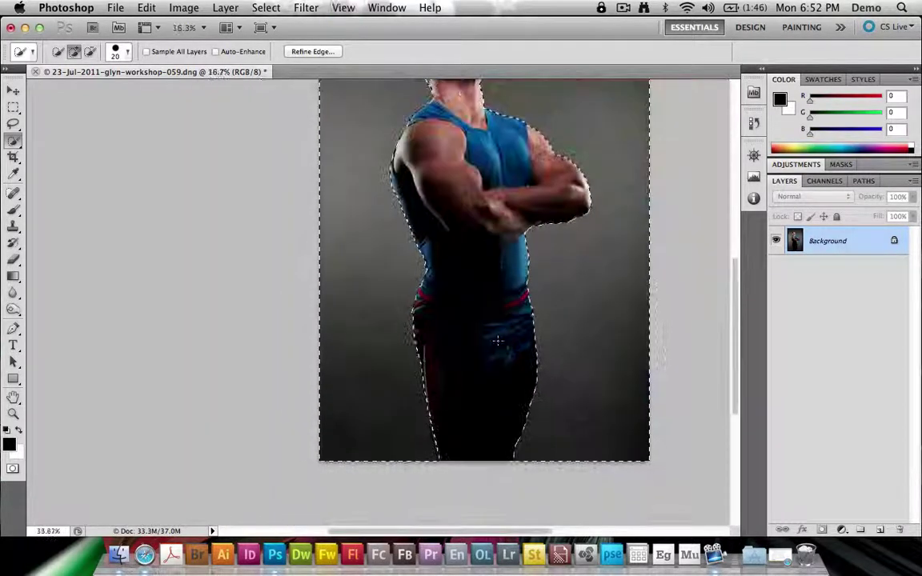
scroll(498, 341, "up", 5)
scroll(498, 341, "left", 2)
key("super+d")
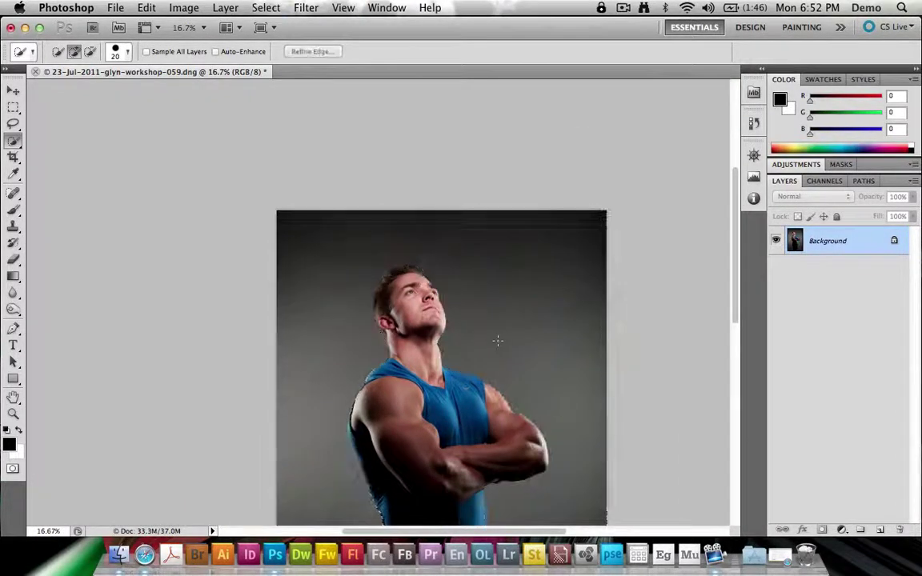
Examine the Save As options with the Desktop as destination, Photoshop as format and Alpha Channels included, and cancel without saving
key("super+shift+s")
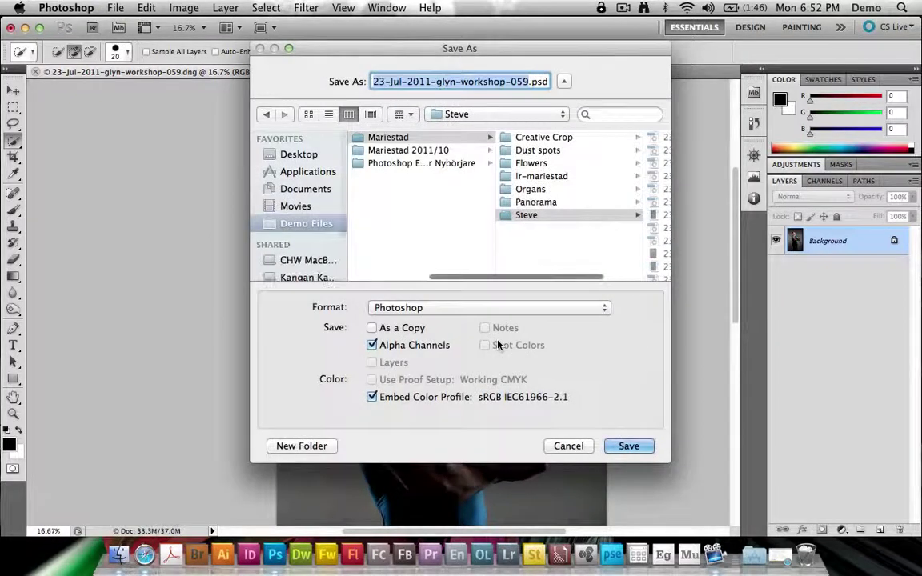
left_click(326, 155)
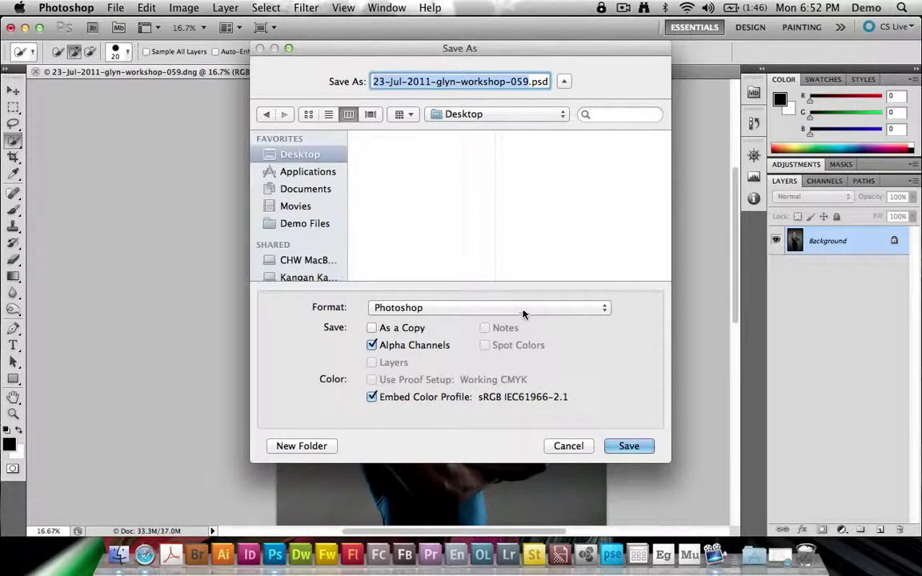
left_click(560, 312)
left_click(560, 314)
left_click(561, 445)
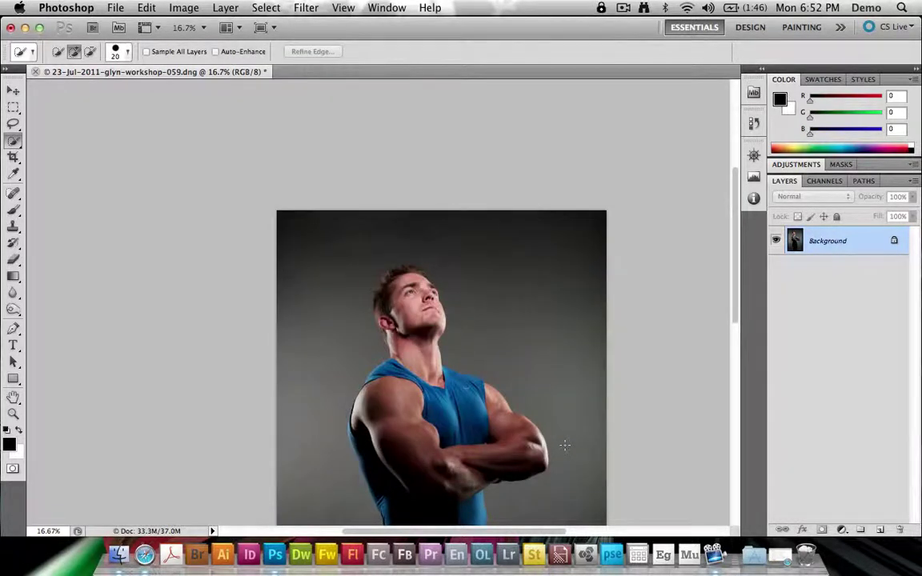
scroll(565, 445, "down", 3)
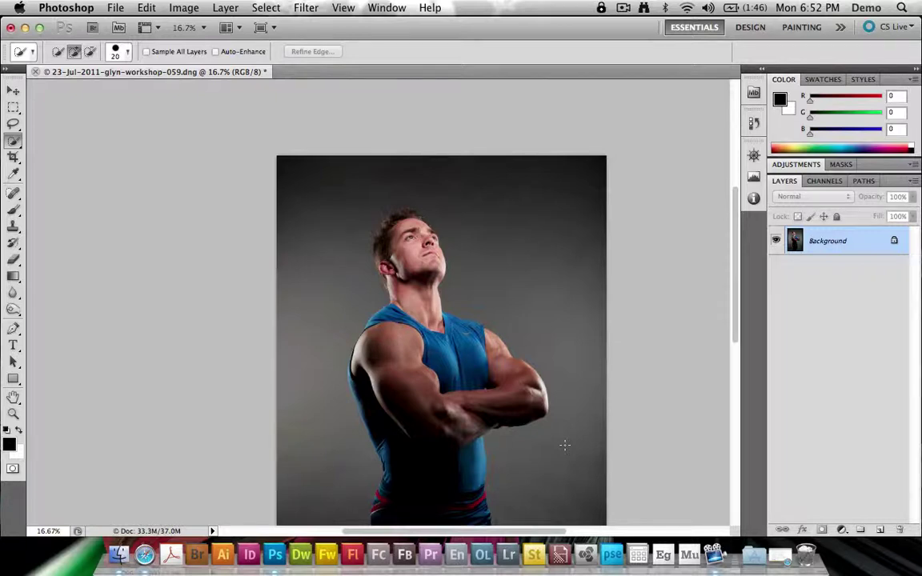